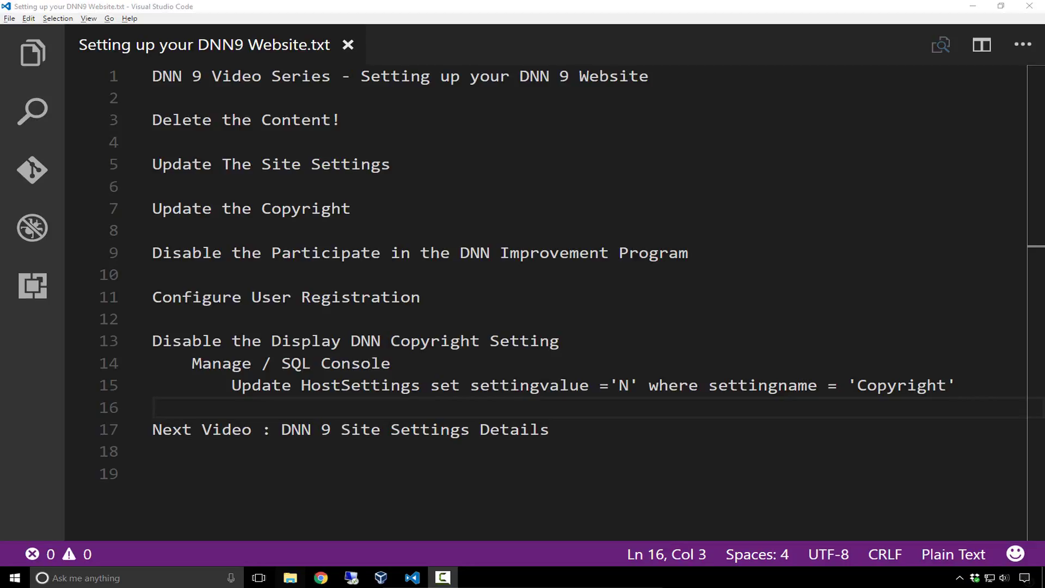
Restore down the VS Code setup-notes window and drag it toward the left edge
left_click_drag(762, 6, 11, 79)
Minimize the VS Code notes window and switch the DNN home page into edit mode
key("super+Down")
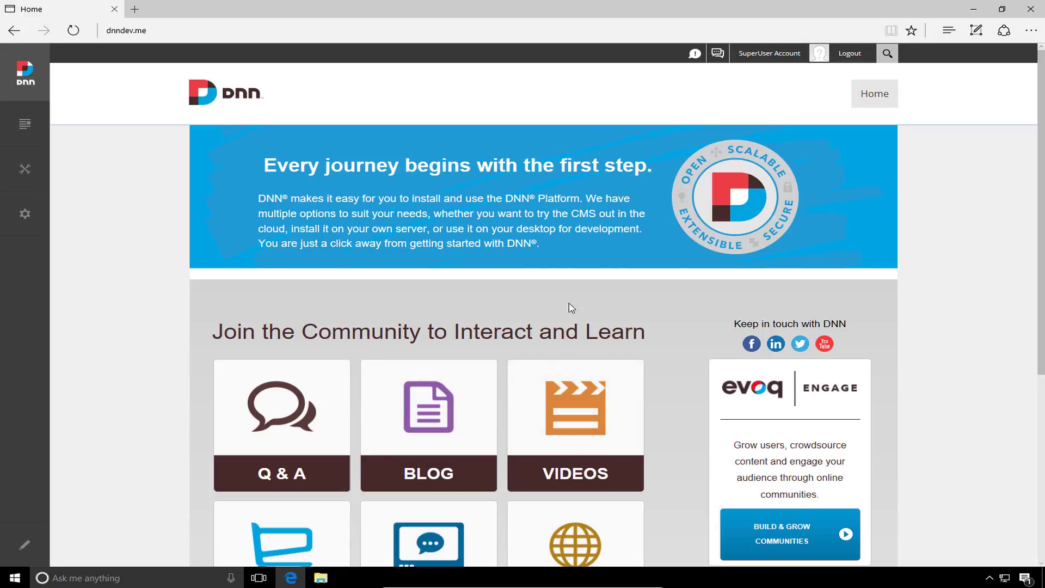
left_click(26, 546)
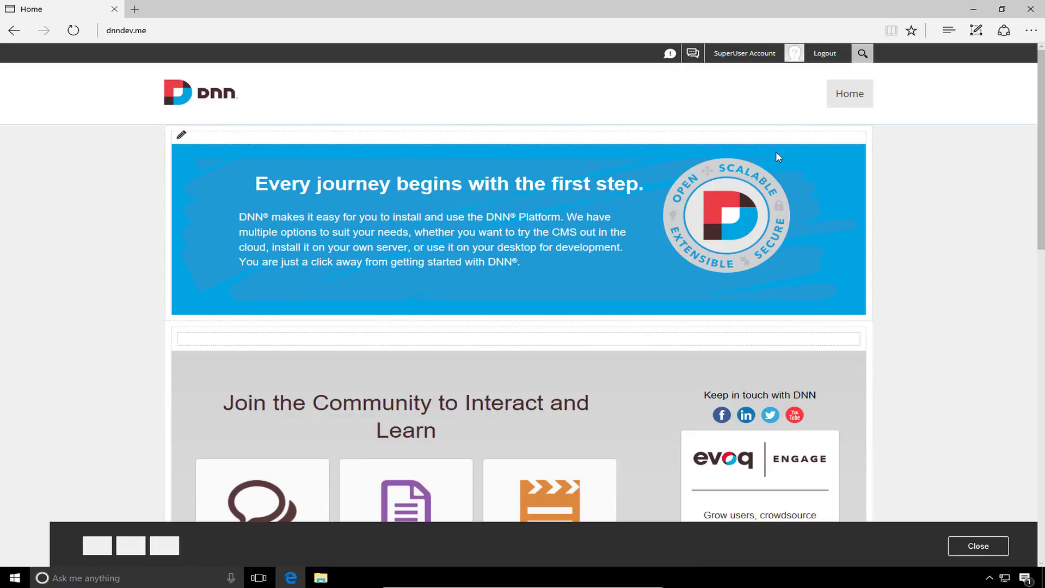
mouse_move(846, 141)
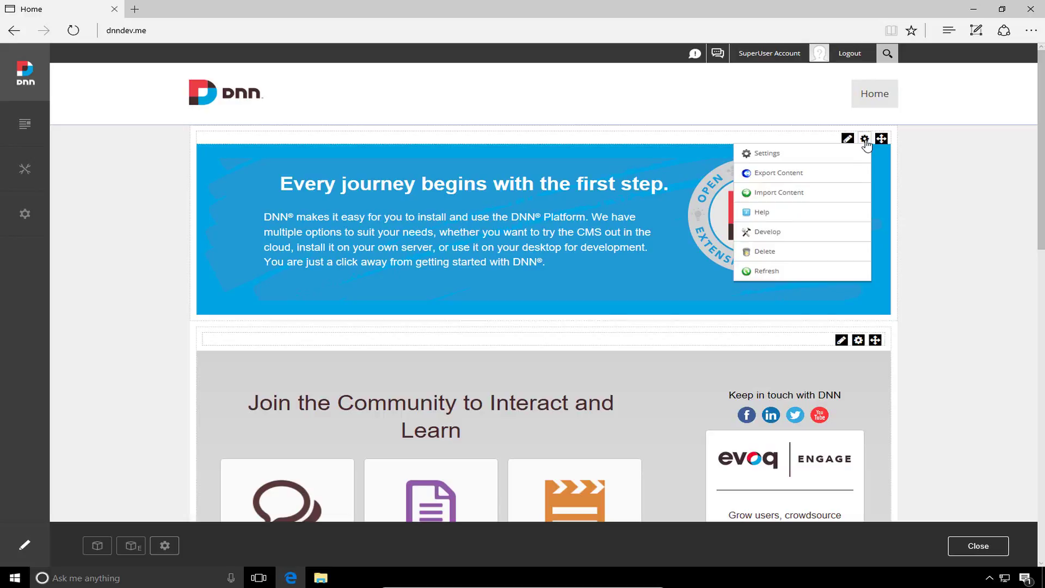
Delete the welcome banner, the Join the Community module and the last remaining content module
left_click(764, 252)
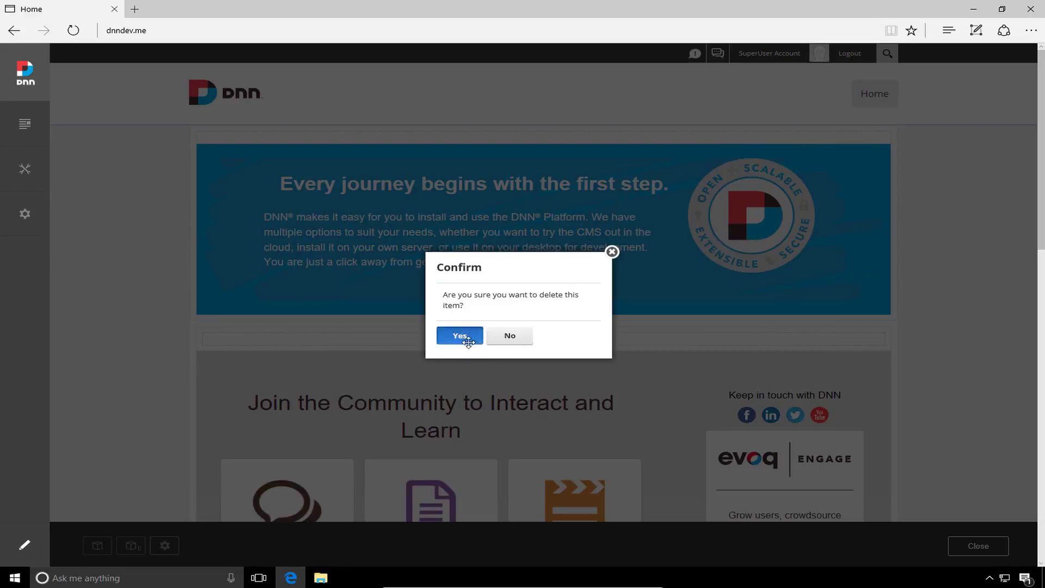
left_click(463, 338)
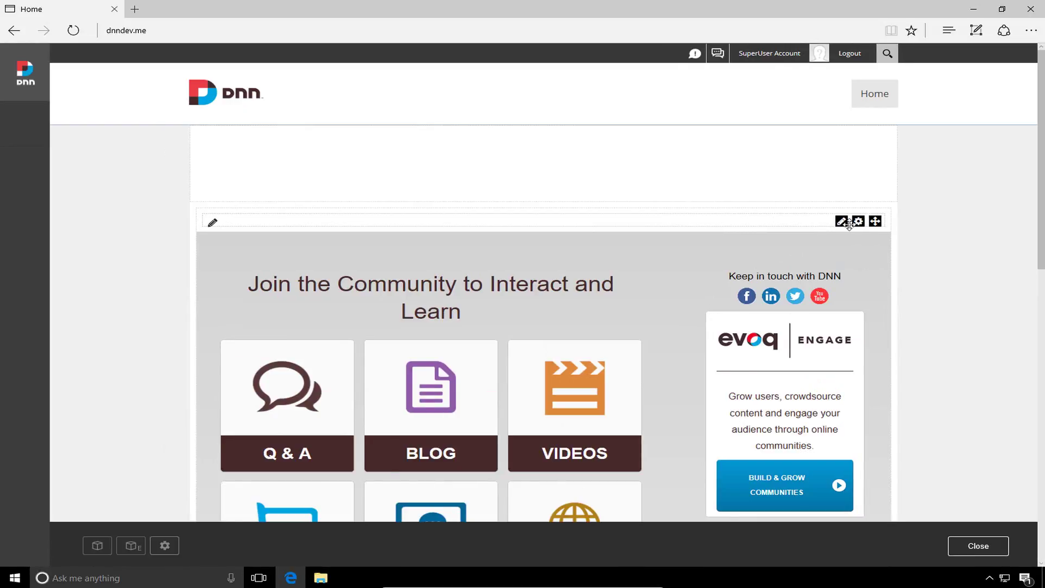
mouse_move(857, 229)
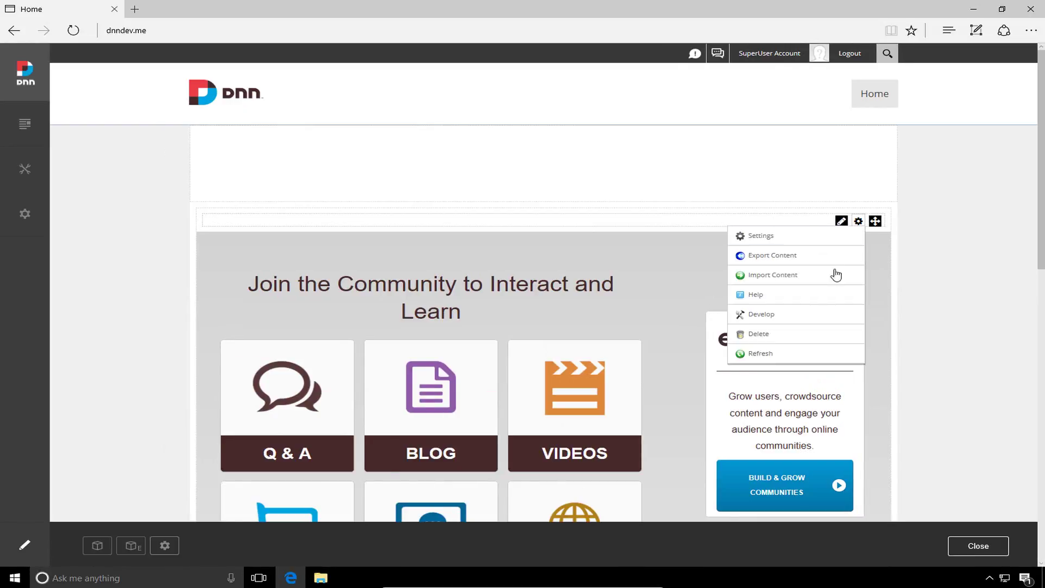
left_click(774, 334)
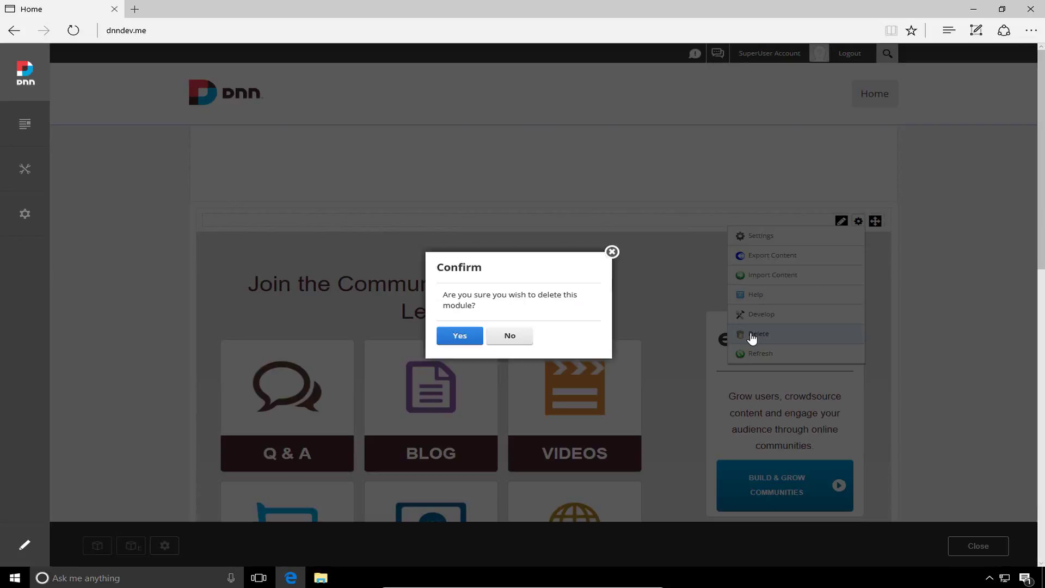
left_click(473, 347)
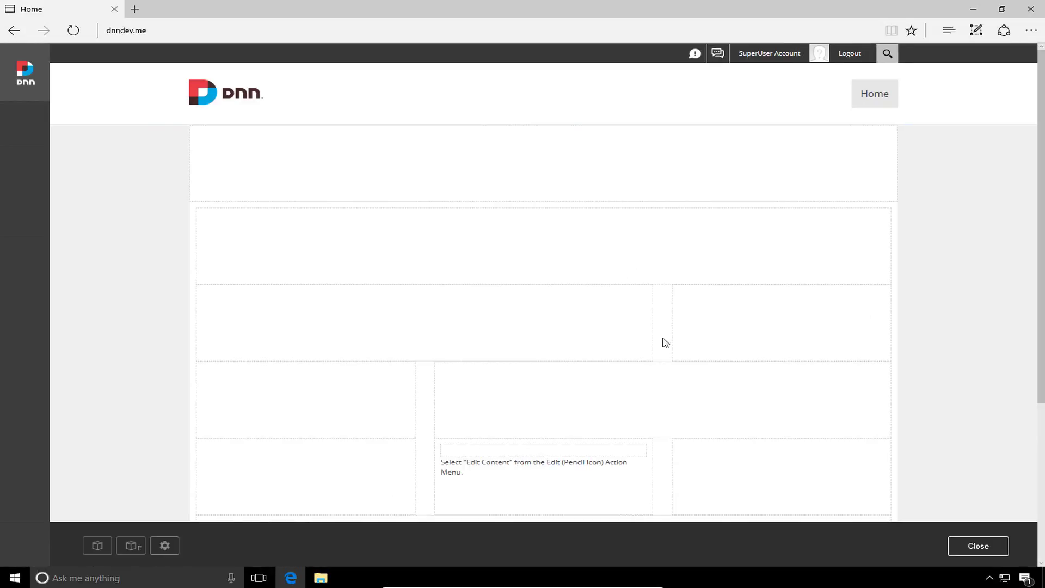
scroll(706, 366, "down", 5)
scroll(713, 359, "up", 5)
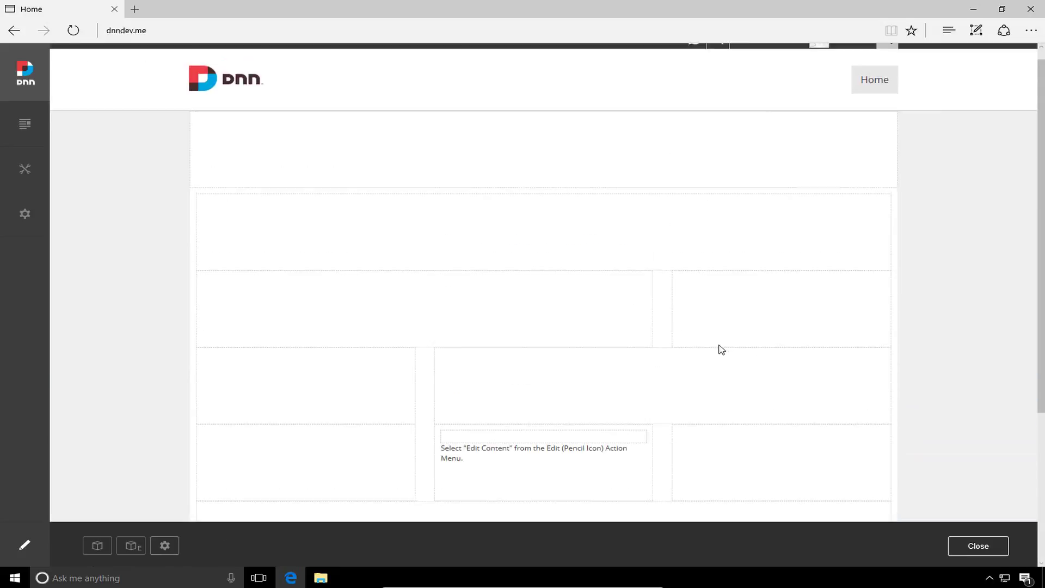
mouse_move(622, 452)
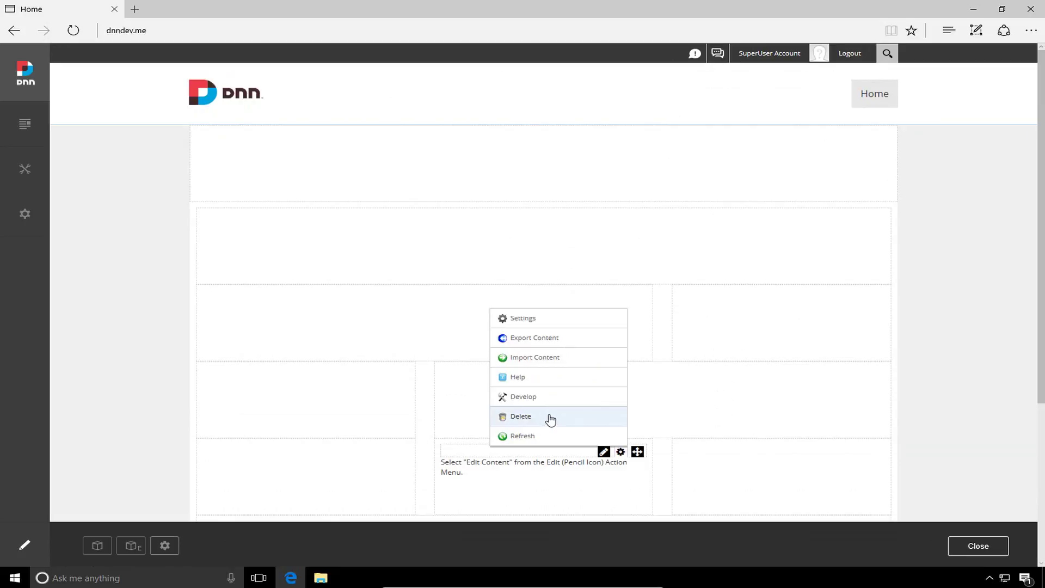
left_click(531, 418)
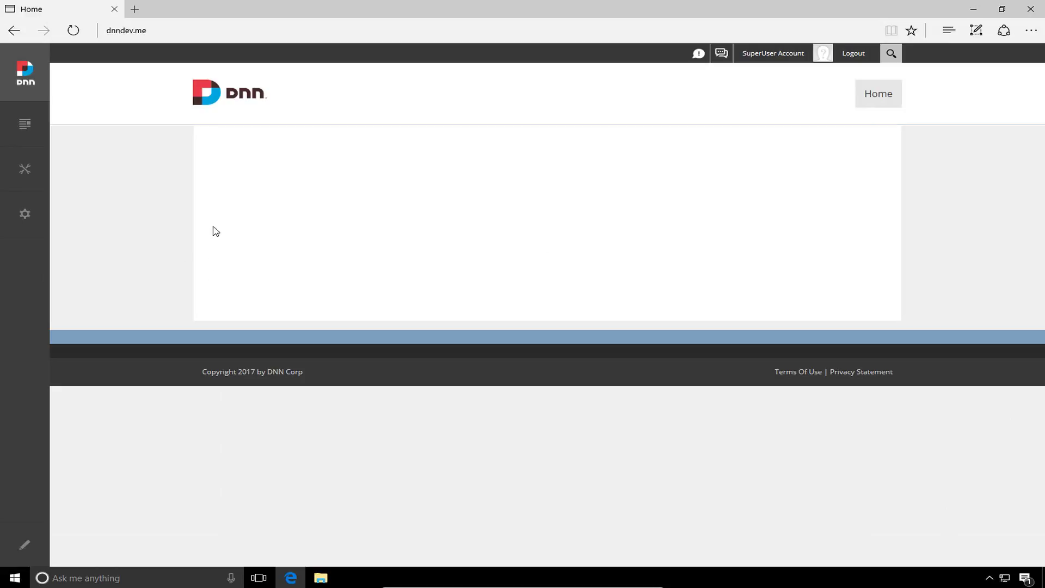
In Site Settings, change the Site Title from My Website to 'DNN Development Site'
mouse_move(26, 218)
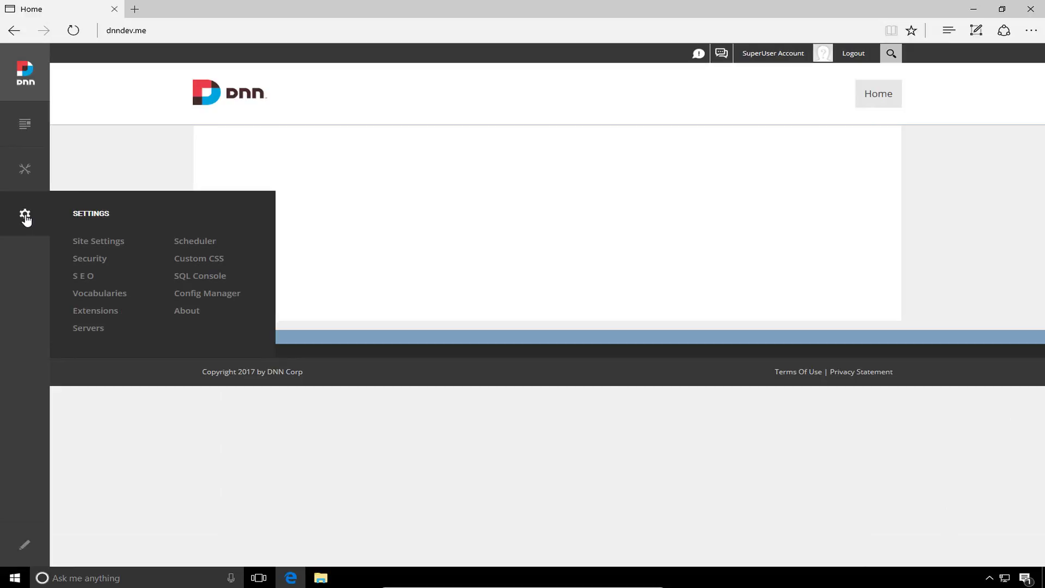
left_click(97, 246)
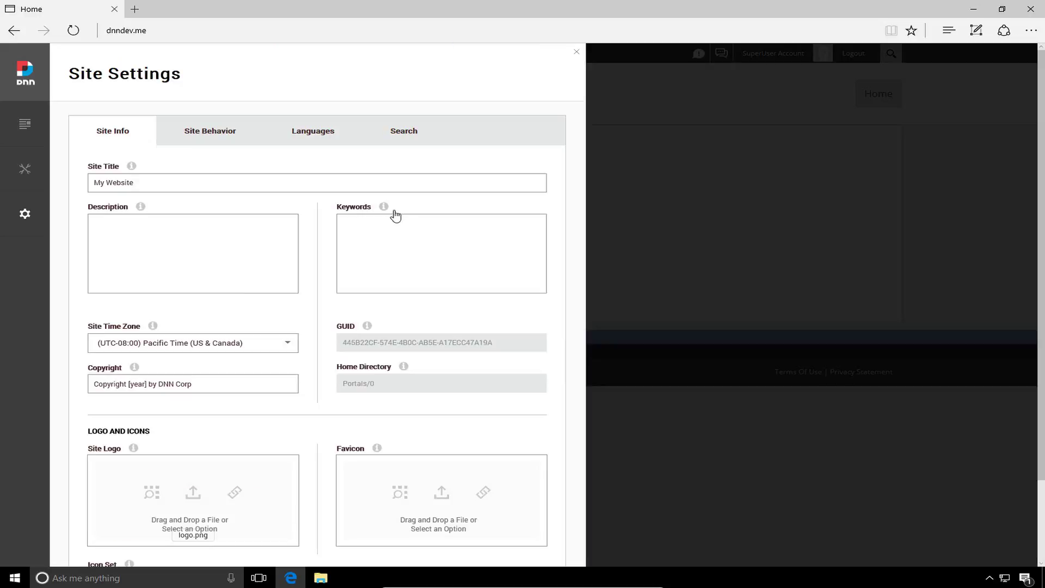
left_click_drag(292, 182, 97, 181)
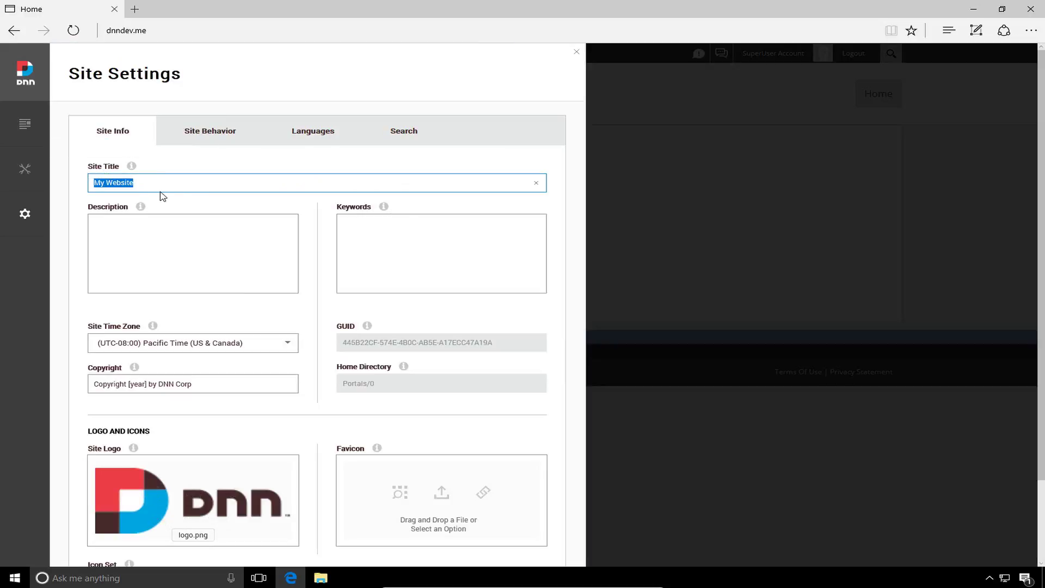
type("DNN Development Site")
Enter the SEO description and make the keywords 'DNN, Development, DNNCMS'
left_click(249, 259)
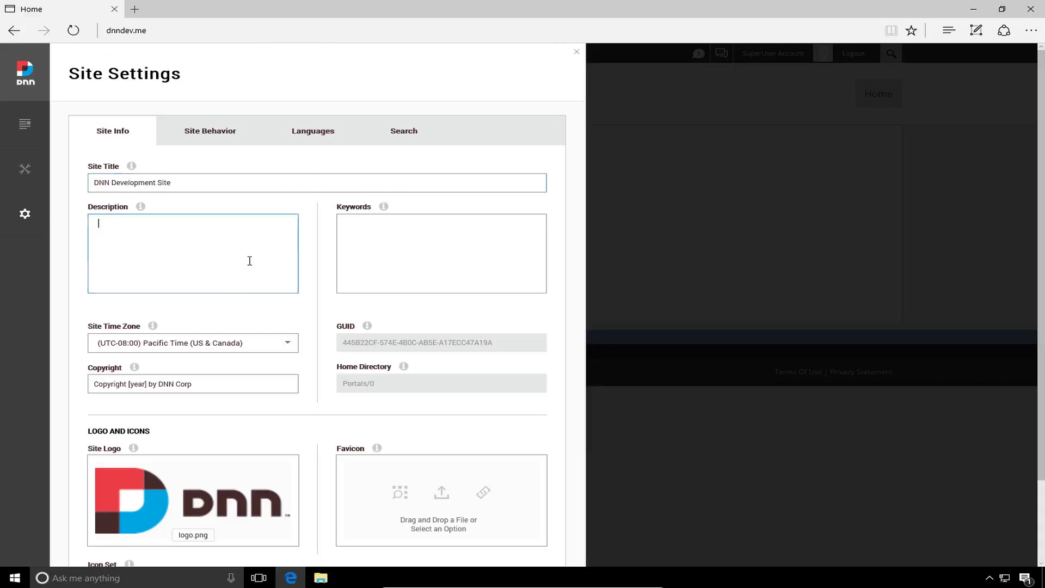
type("This is the HTML descr")
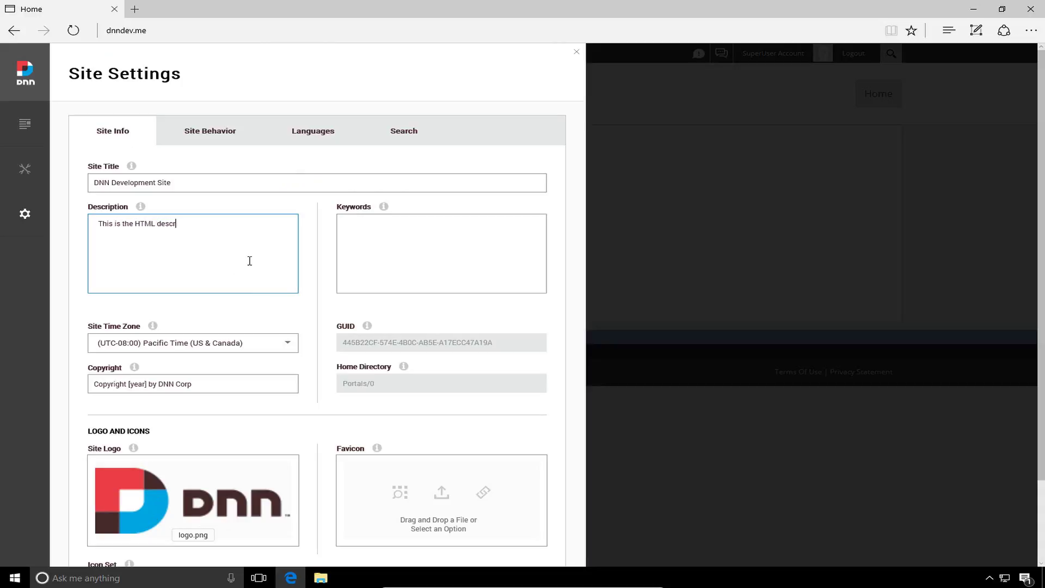
type("iption, it is used for SEO purposes.")
left_click(436, 253)
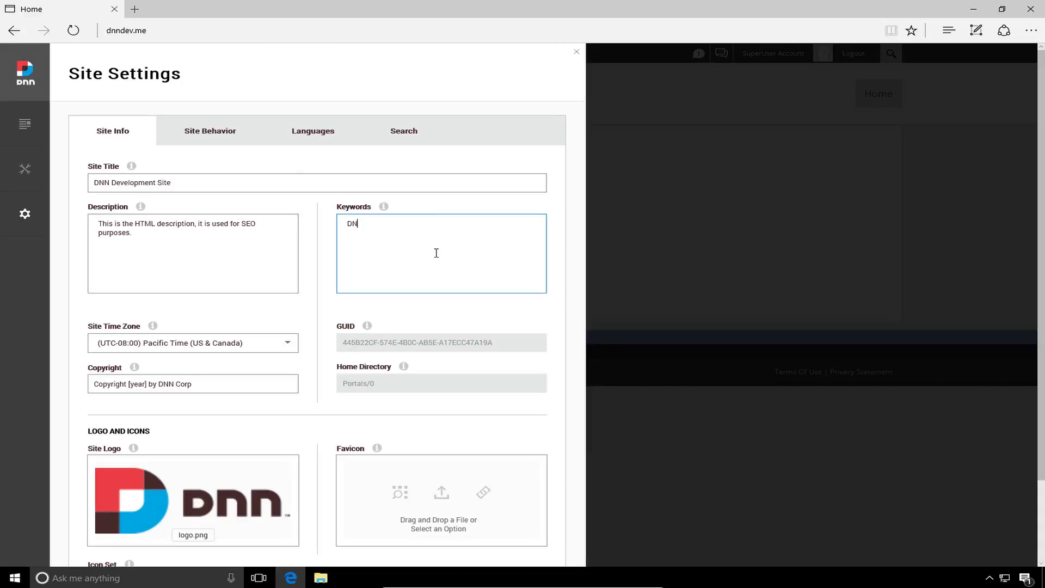
type(", Development,DNNCMS")
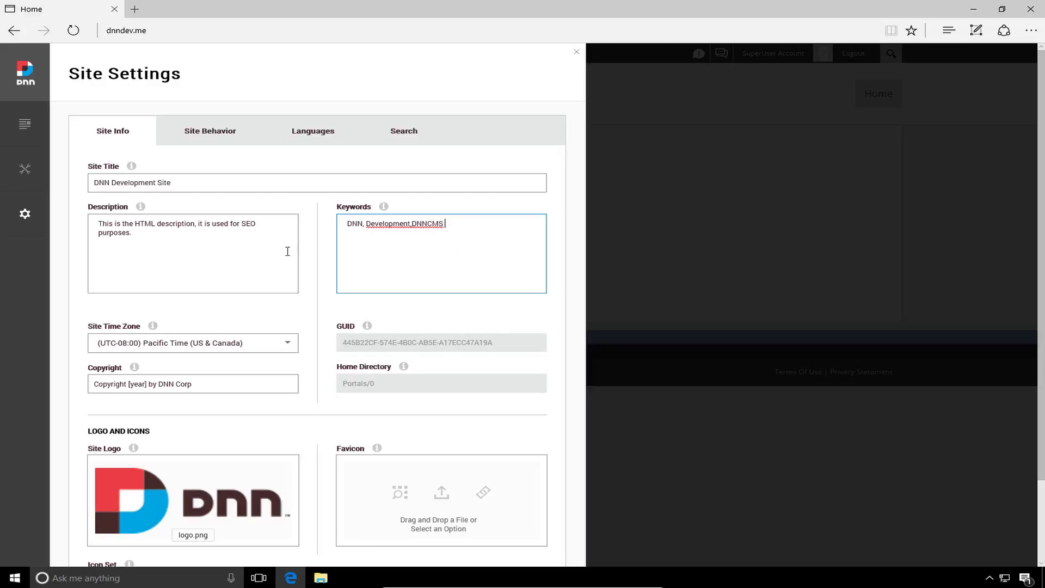
left_click(243, 265)
left_click(413, 252)
type(",")
triple_click(163, 251)
left_click(156, 247)
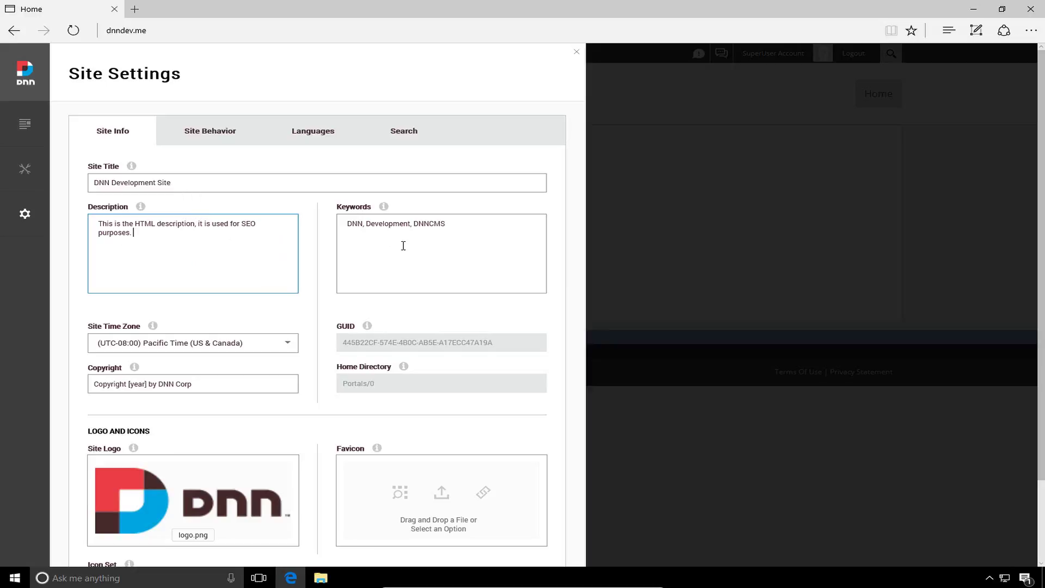
Pick (UTC-06:00) Central Time (US & Canada) from the Site Time Zone list
left_click(221, 349)
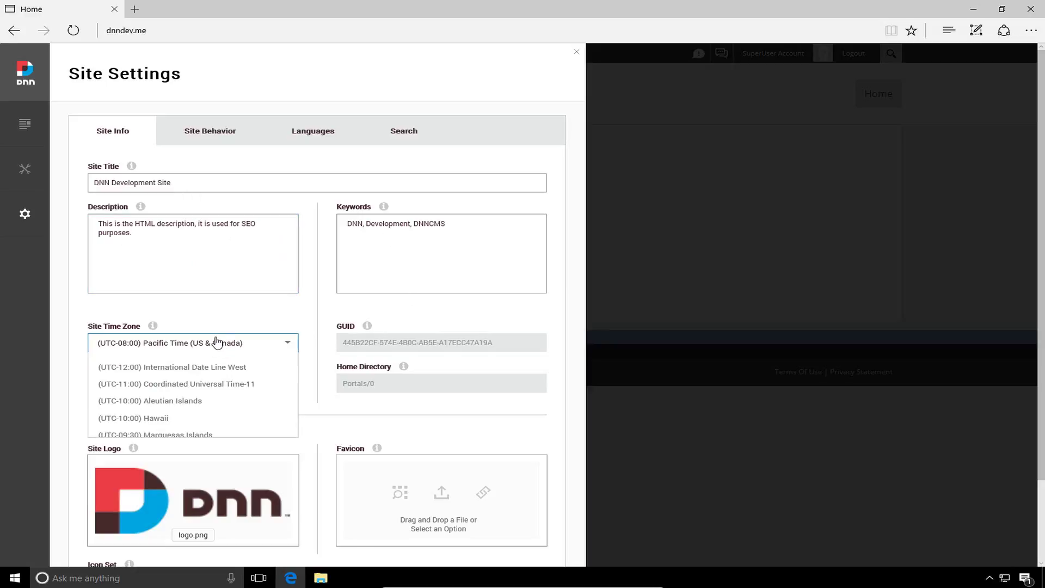
scroll(223, 393, "down", 4)
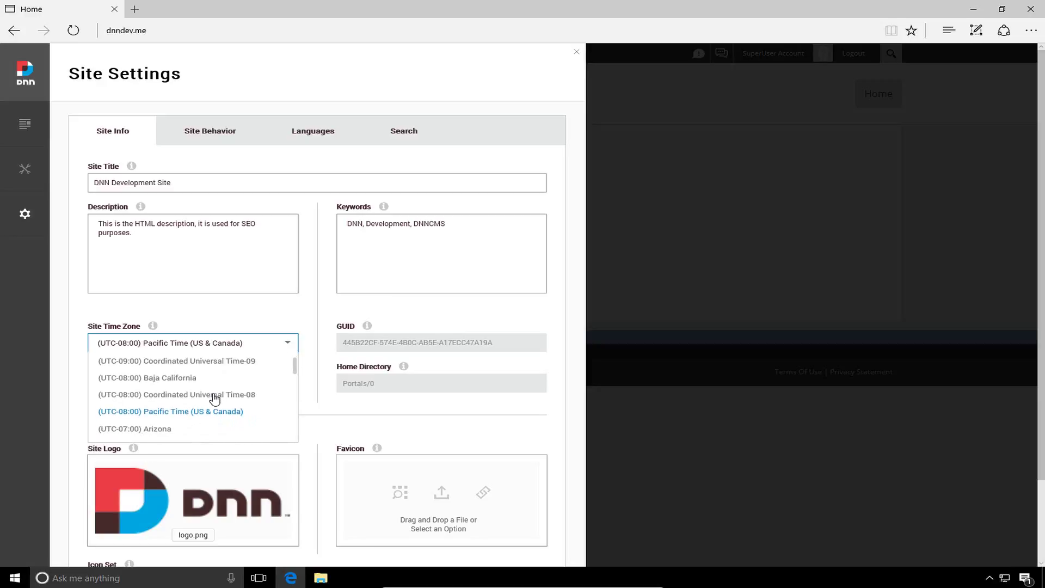
scroll(215, 399, "down", 3)
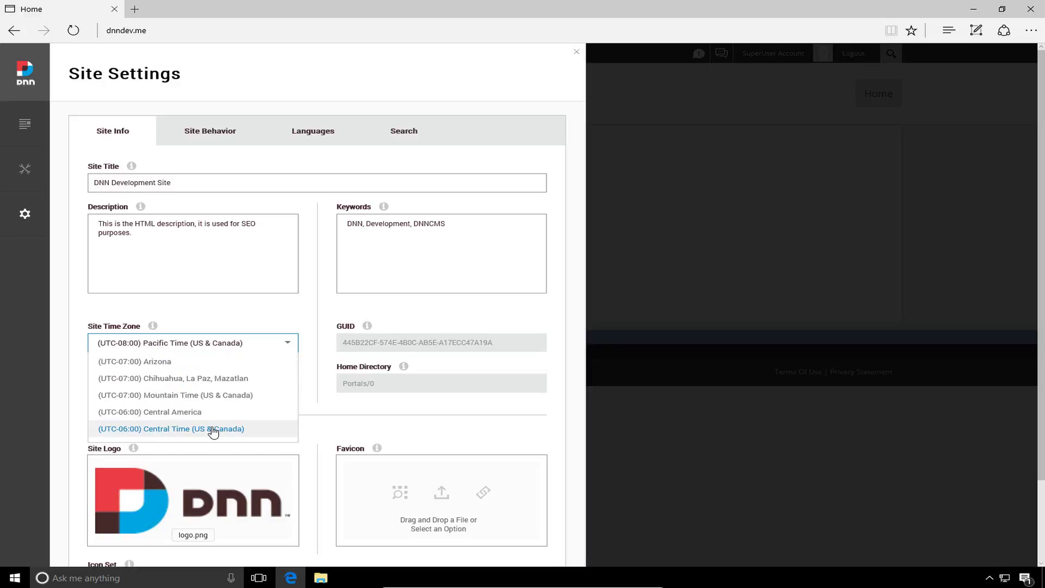
left_click(213, 430)
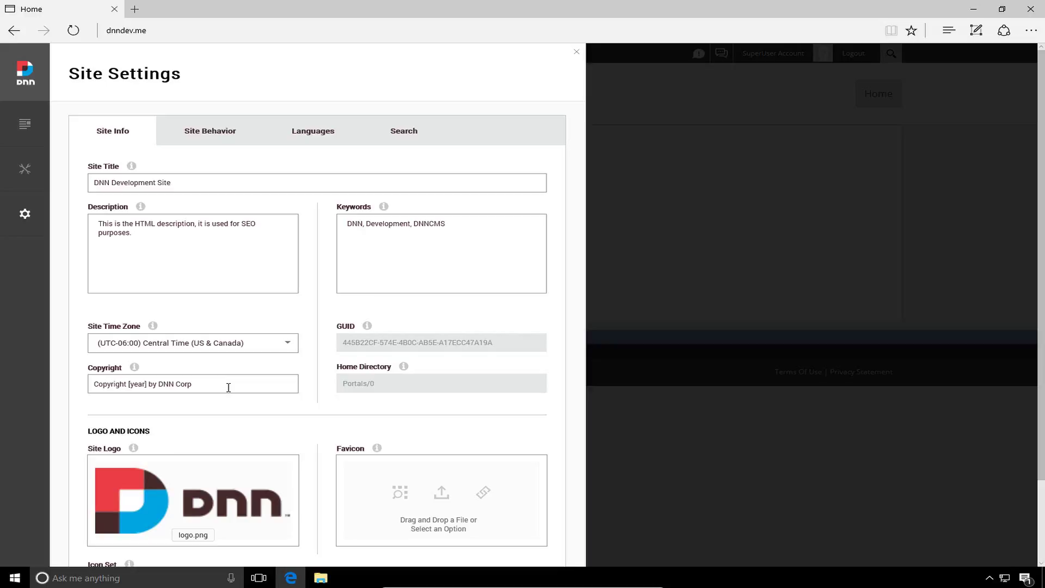
Replace 'DNN Corp' with 'christoc.com' in the Copyright field
left_click_drag(229, 388, 44, 380)
left_click(241, 386)
left_click_drag(240, 383, 161, 387)
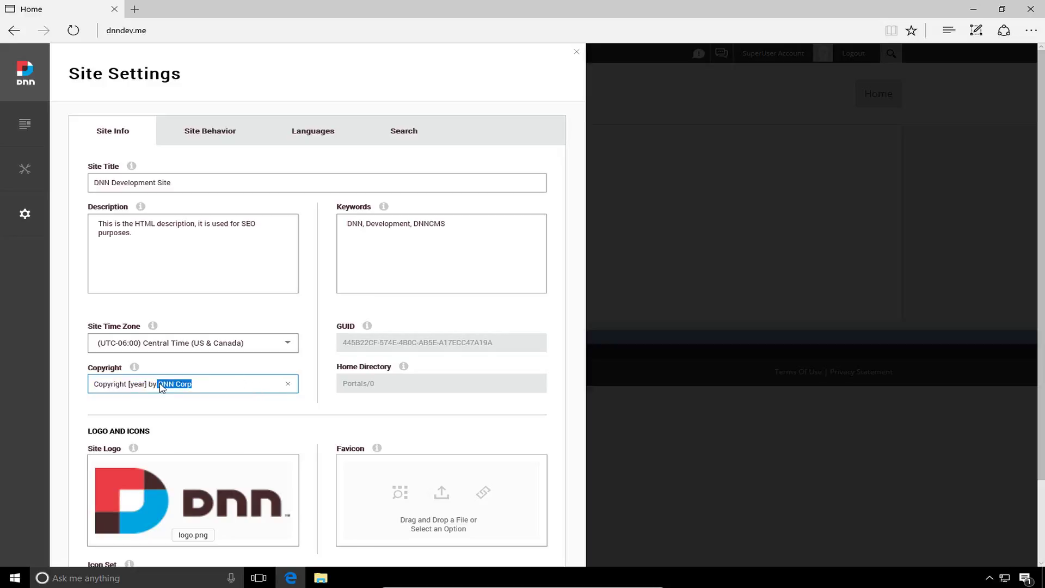
key("BackSpace")
type("christoc.com")
left_click_drag(229, 385, 59, 384)
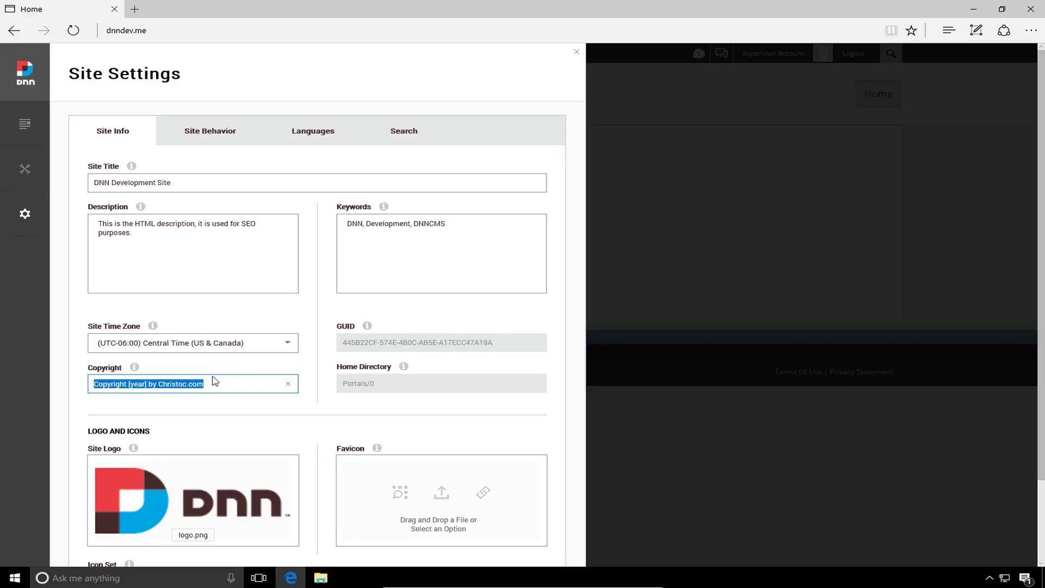
left_click(188, 180)
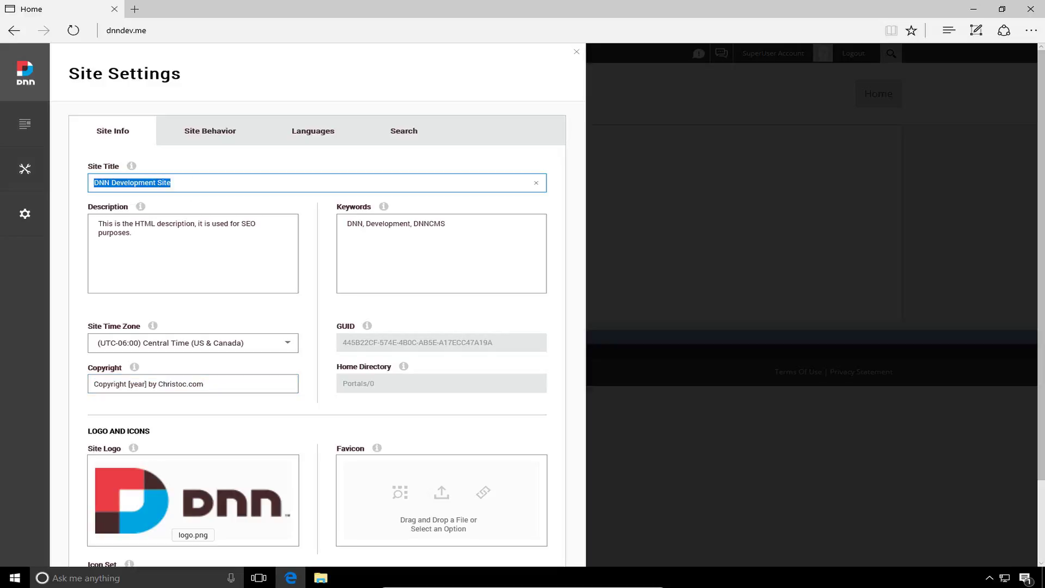
left_click(224, 171)
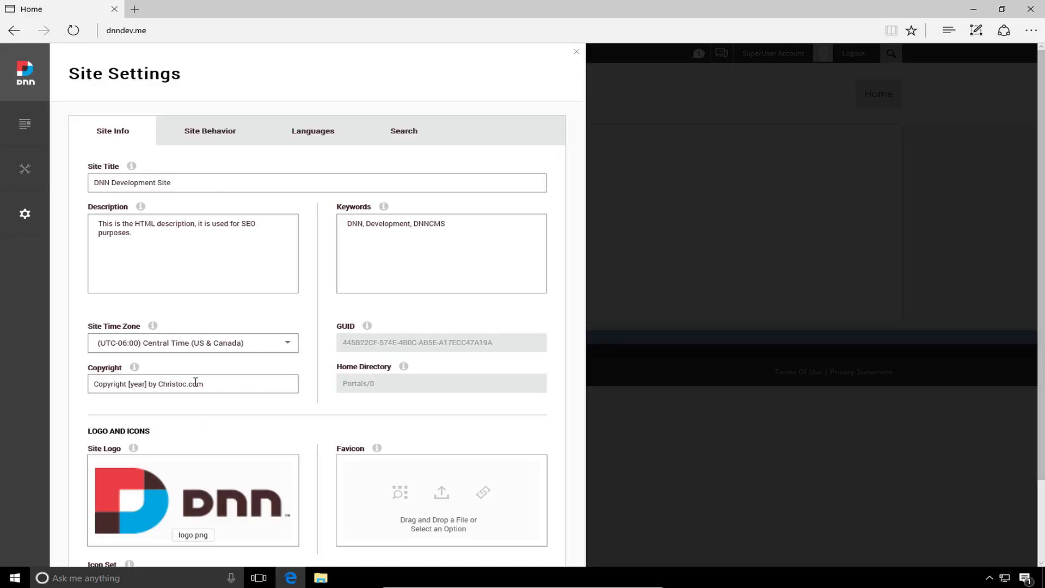
Save Site Info, close Site Settings, and reload to confirm the 'Copyright 2017 by Christoc.com' footer
scroll(225, 386, "down", 2)
mouse_move(191, 420)
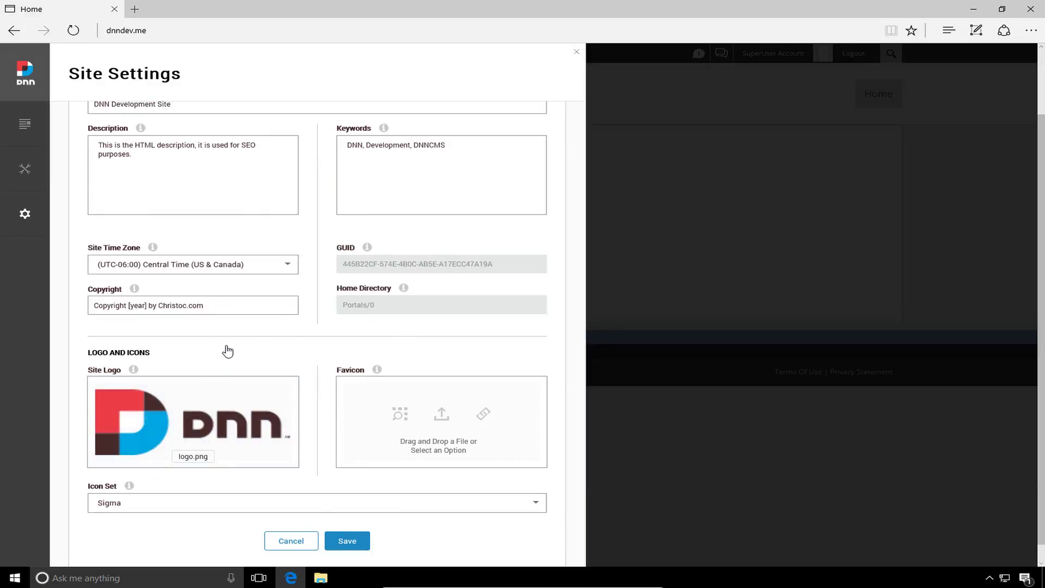
left_click(347, 540)
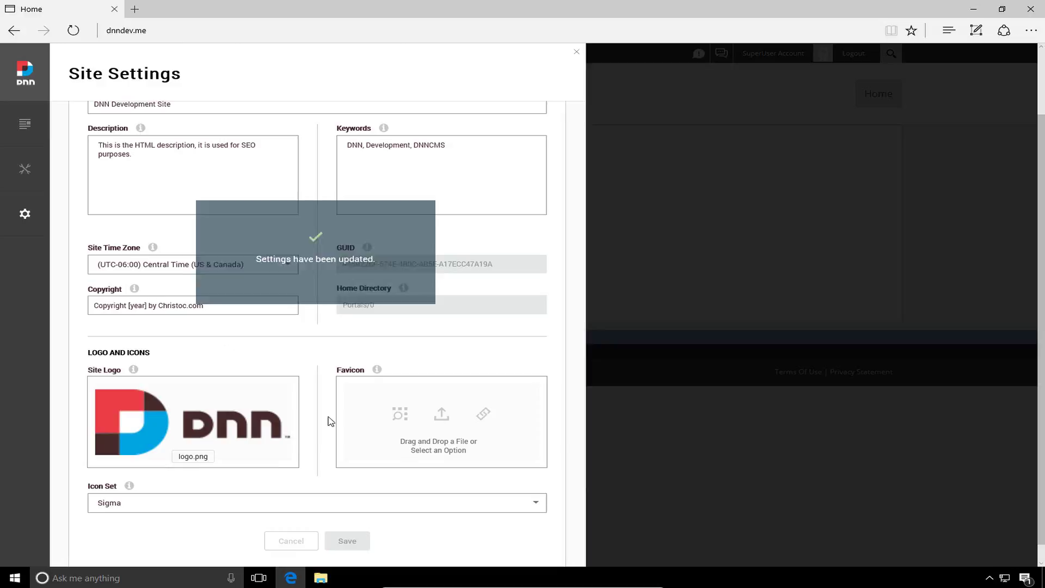
mouse_move(297, 415)
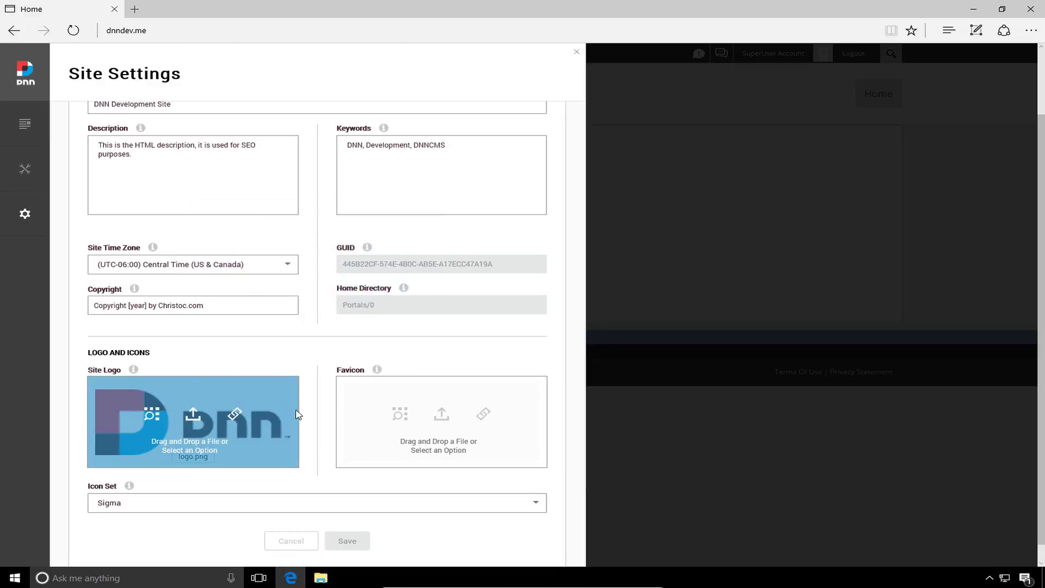
left_click(577, 55)
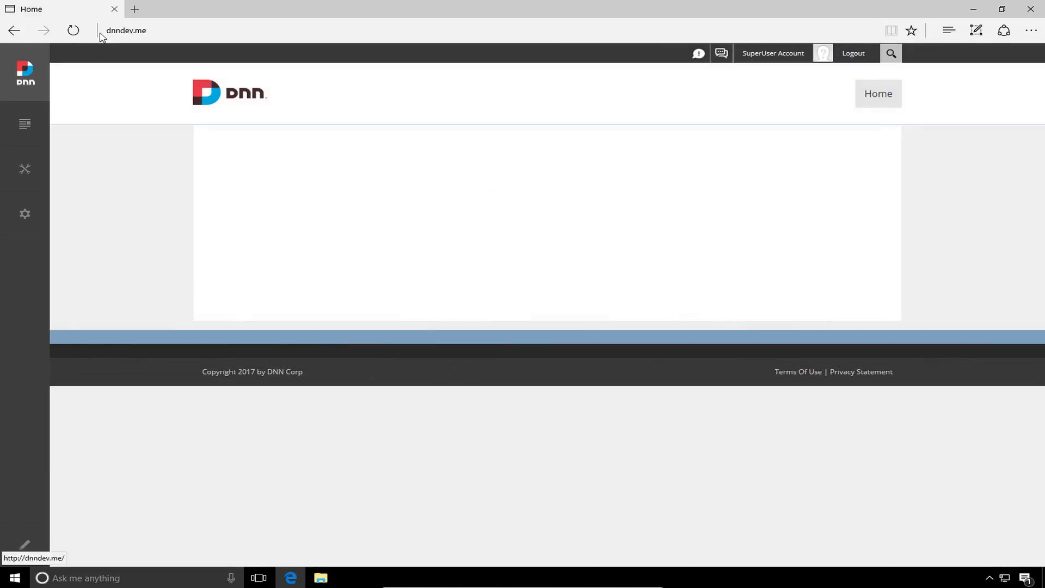
left_click(73, 31)
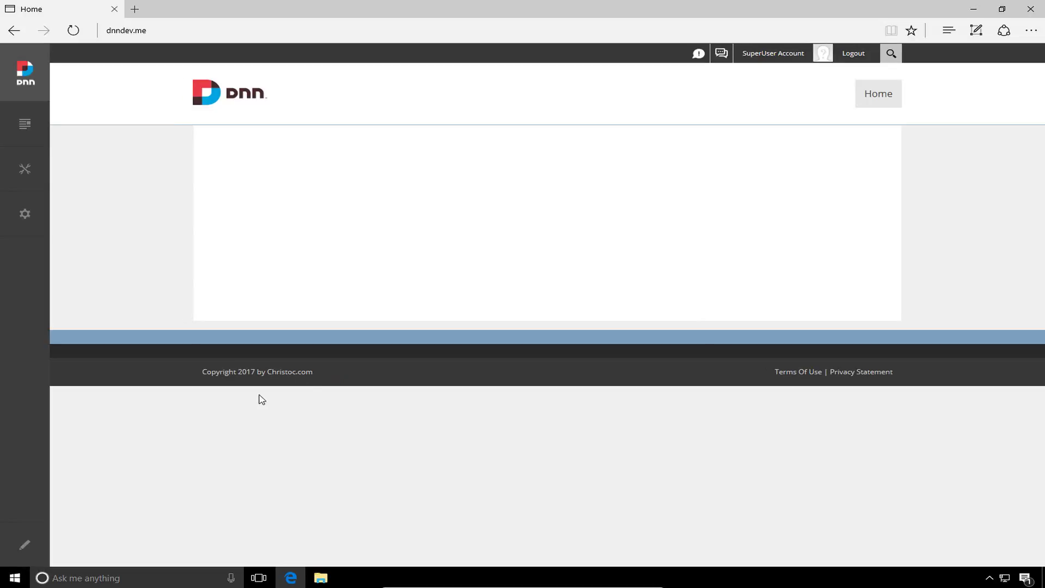
left_click_drag(314, 374, 274, 375)
Reopen Site Settings and show the Site Behavior Default Pages settings
left_click(271, 382)
mouse_move(24, 214)
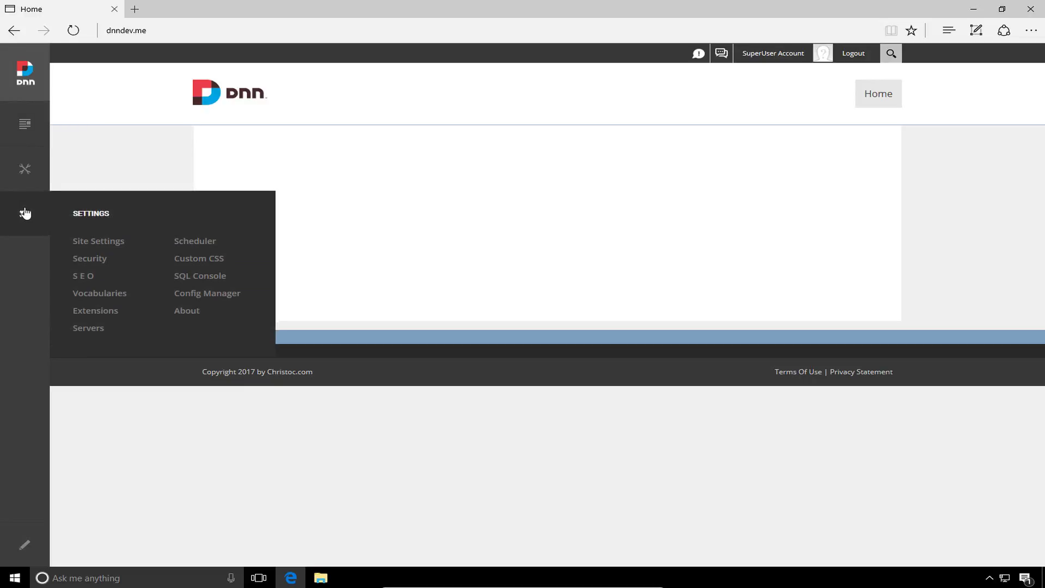
left_click(93, 242)
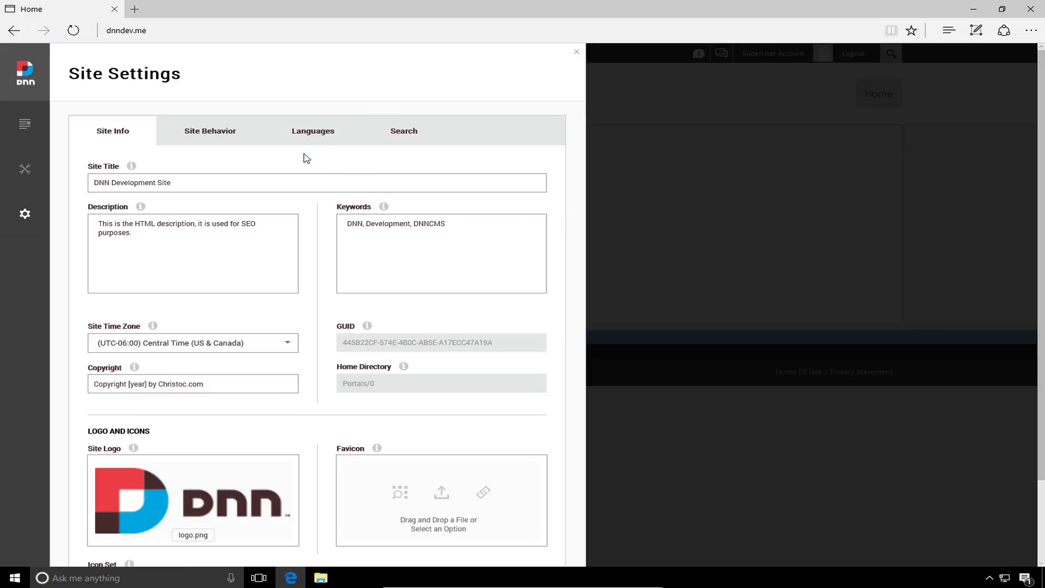
scroll(359, 195, "down", 2)
scroll(348, 217, "up", 2)
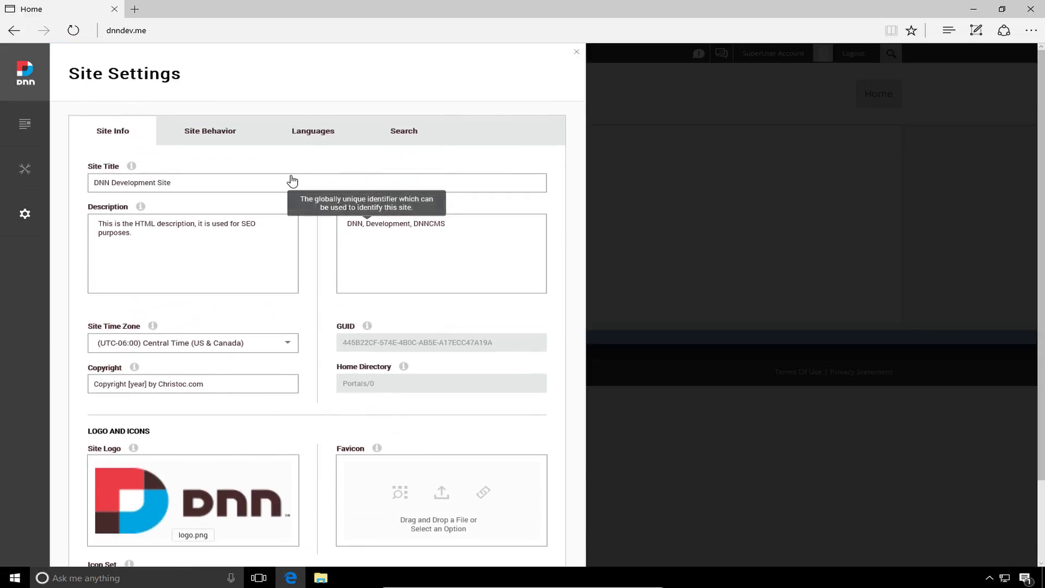
left_click(212, 141)
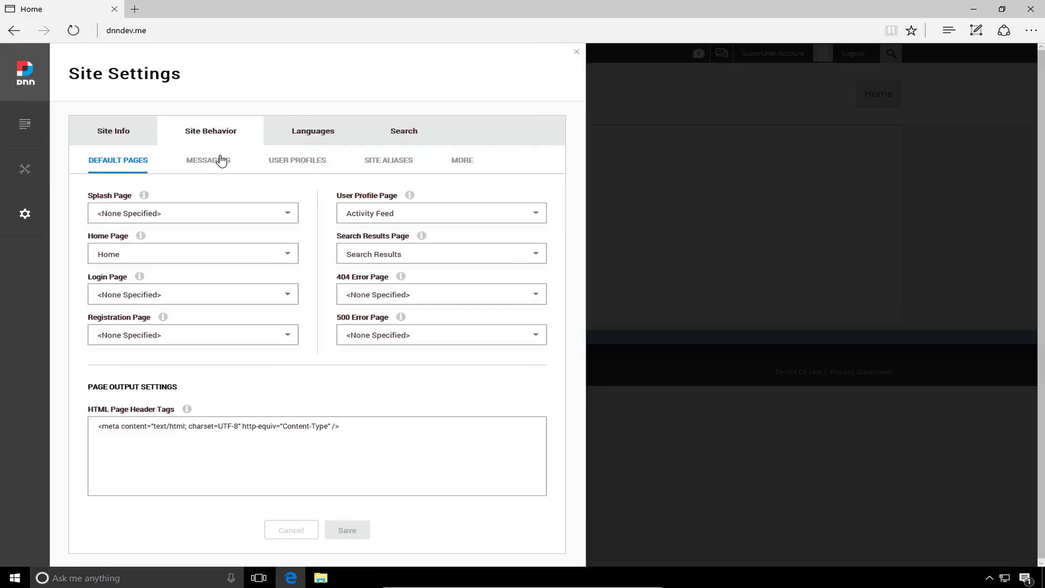
In the Site Behavior More section, switch off Check for Software Upgrades and save
left_click(464, 166)
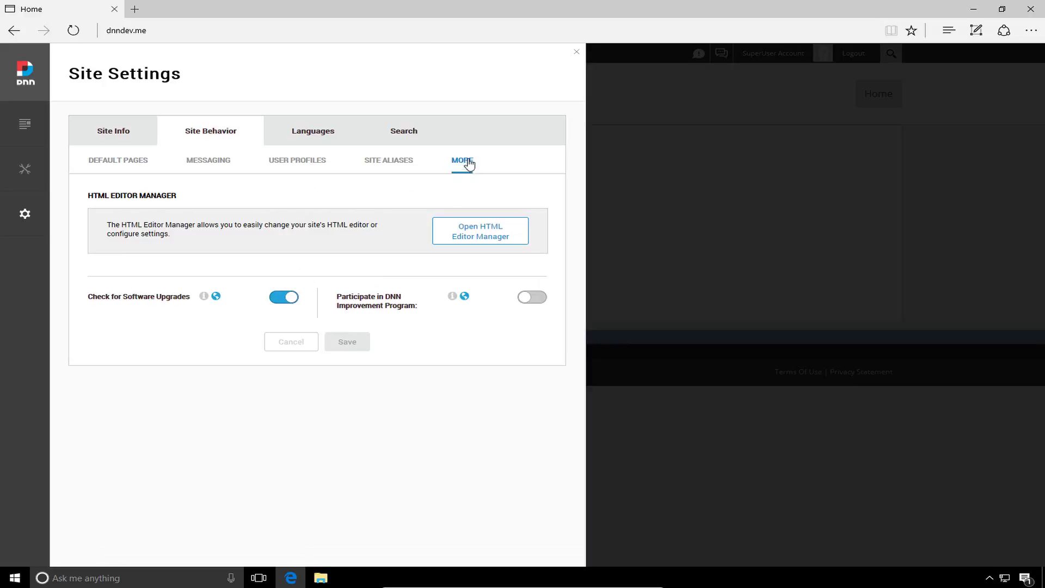
left_click(278, 298)
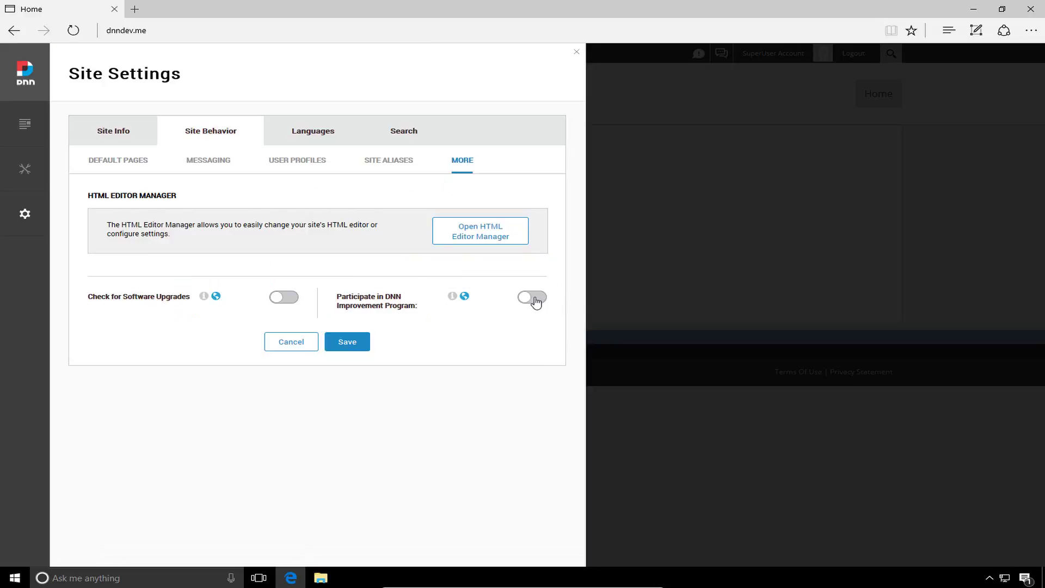
left_click(346, 342)
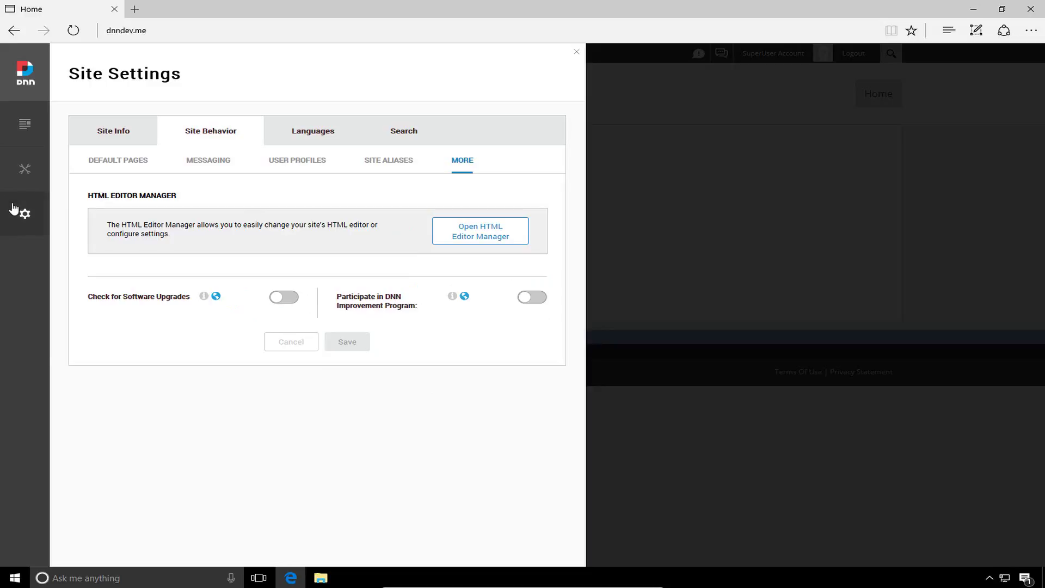
Go to the Registration Settings under Security's Member Accounts
mouse_move(15, 211)
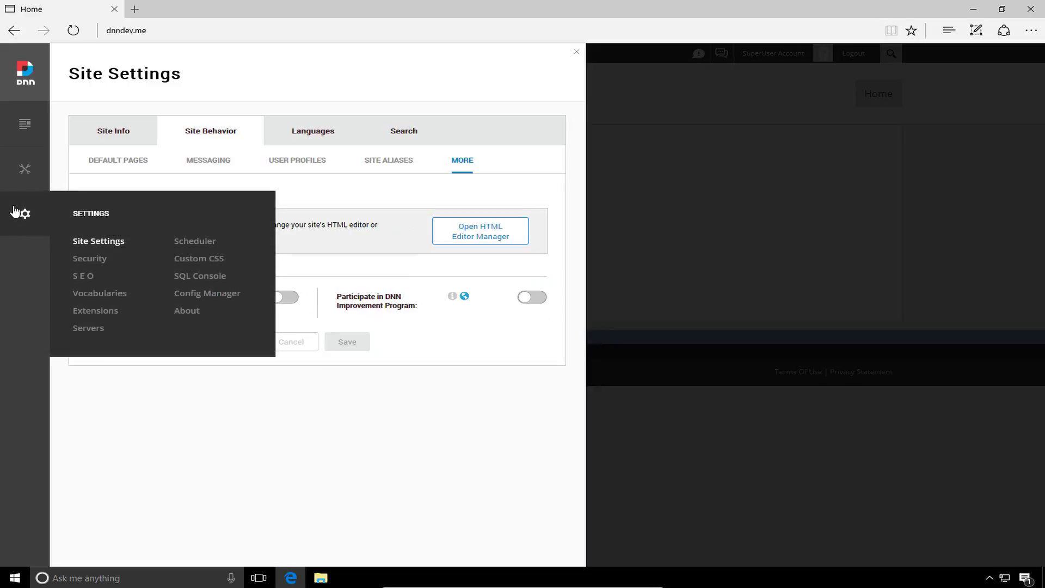
left_click(92, 259)
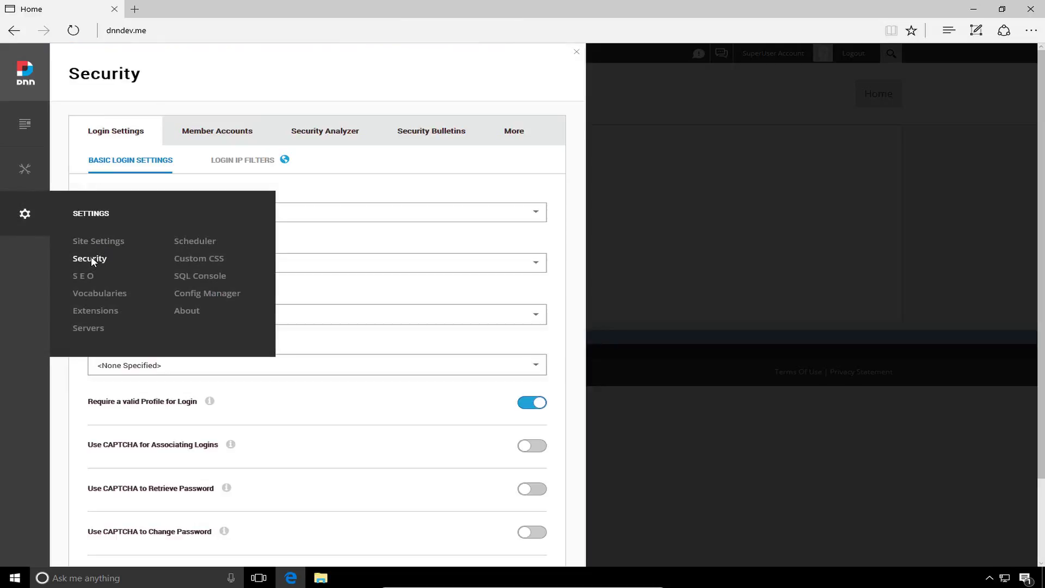
left_click(229, 131)
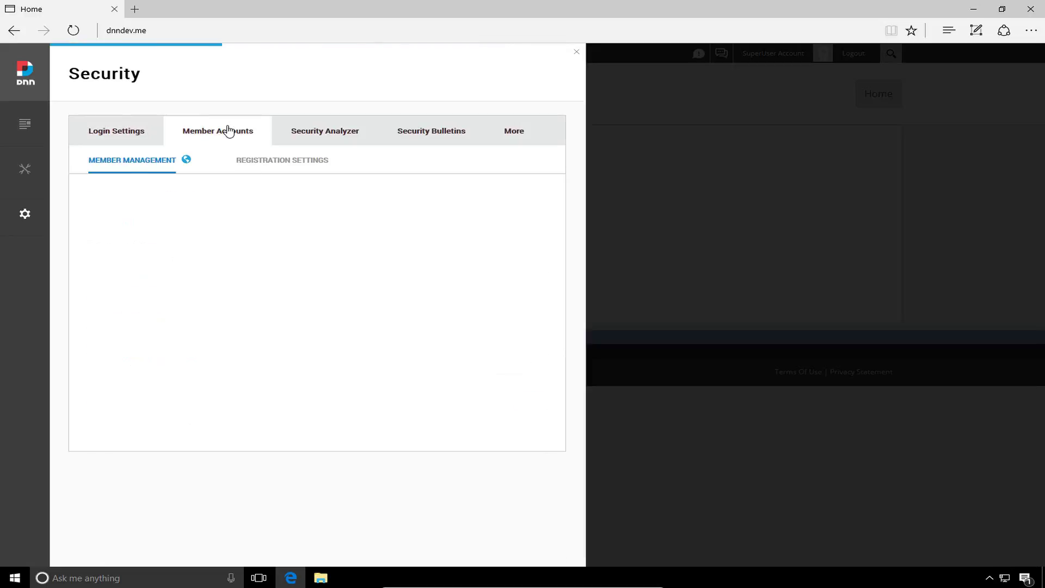
left_click(287, 164)
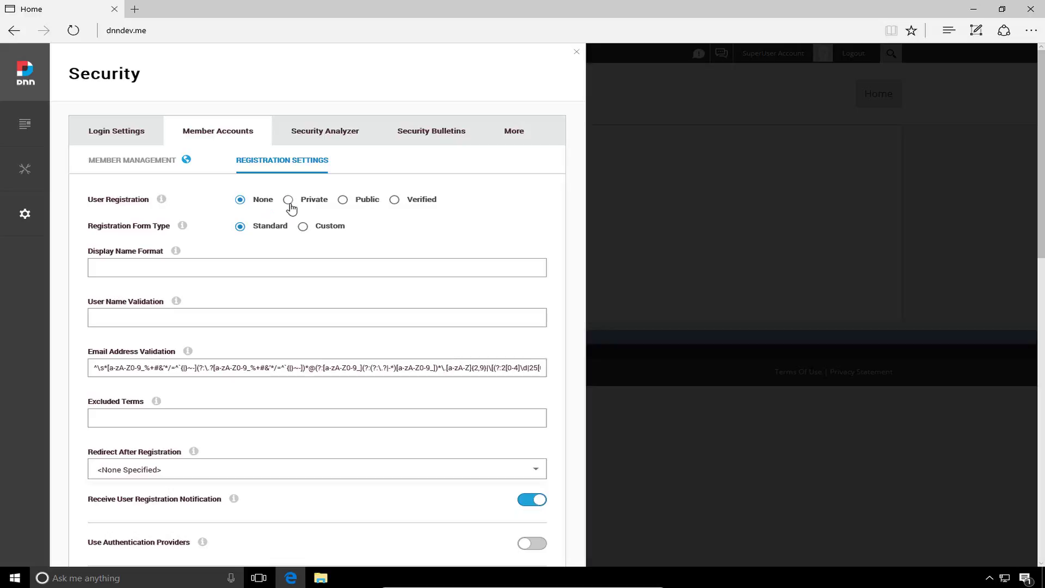
Set User Registration to None and save the registration settings
left_click(343, 200)
left_click(393, 201)
left_click(241, 201)
scroll(327, 361, "down", 14)
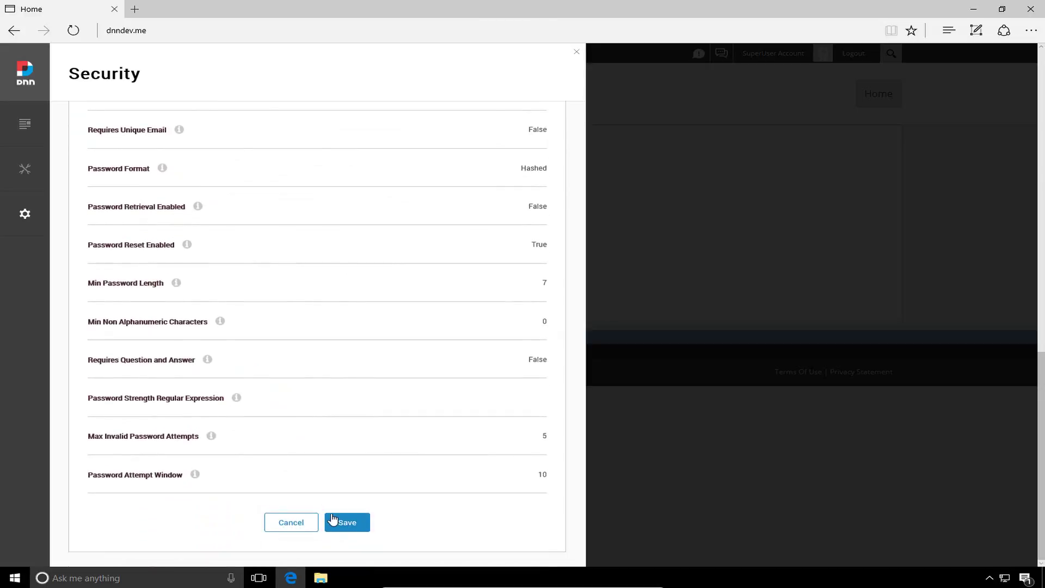
left_click(340, 523)
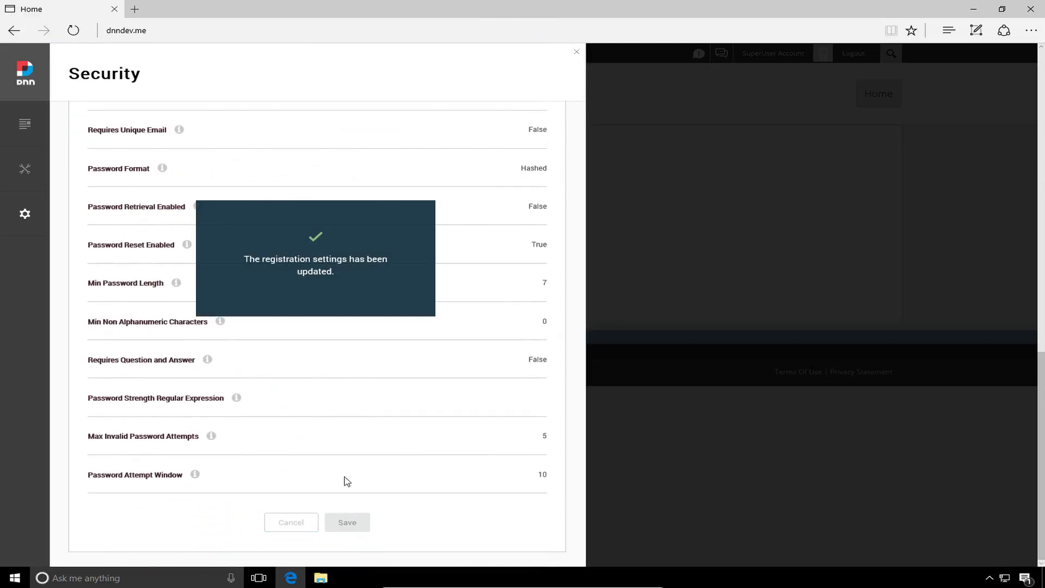
scroll(354, 473, "up", 10)
scroll(366, 461, "up", 5)
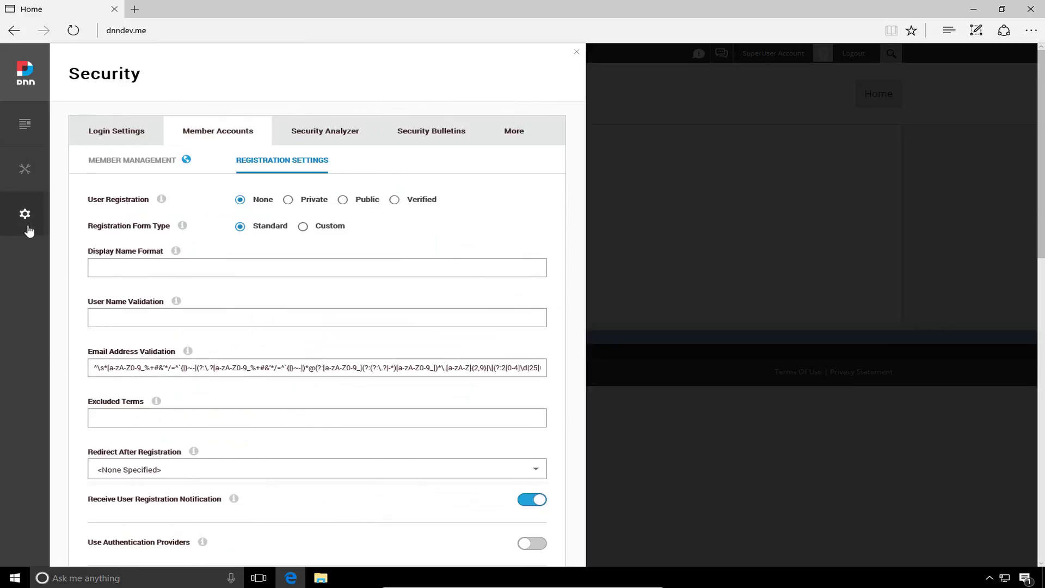
left_click(576, 51)
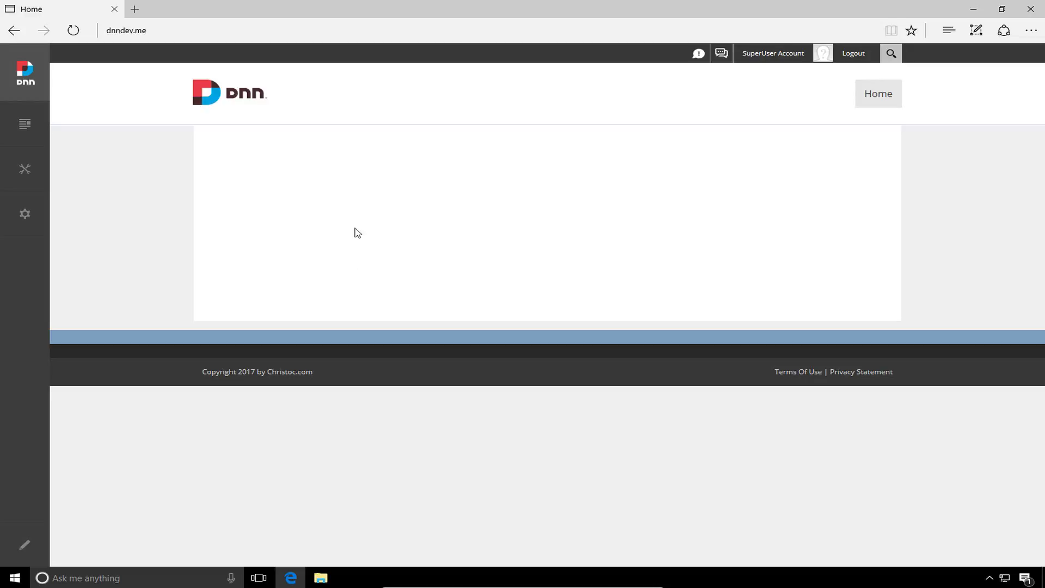
right_click(370, 164)
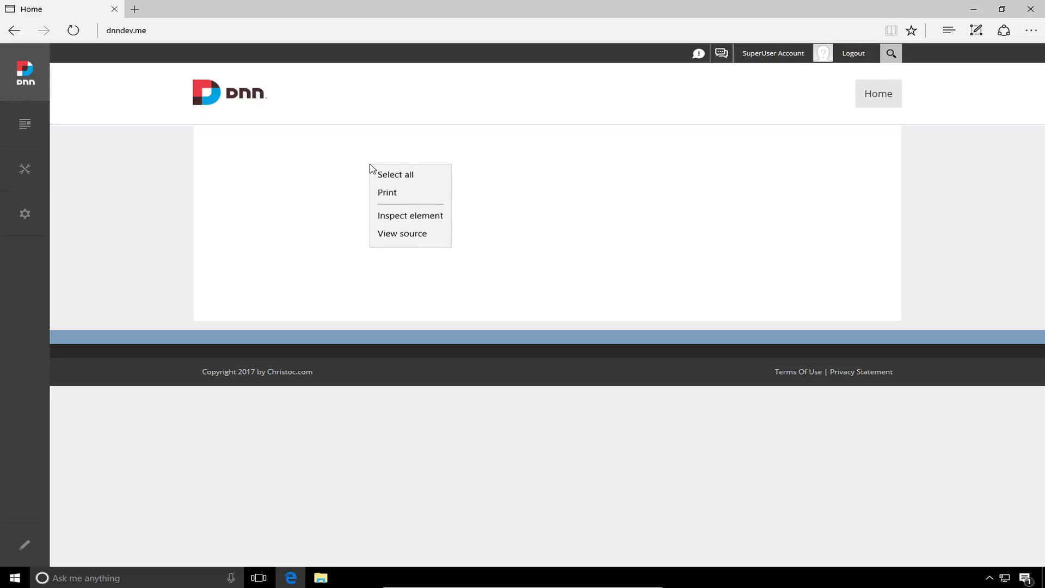
left_click(405, 238)
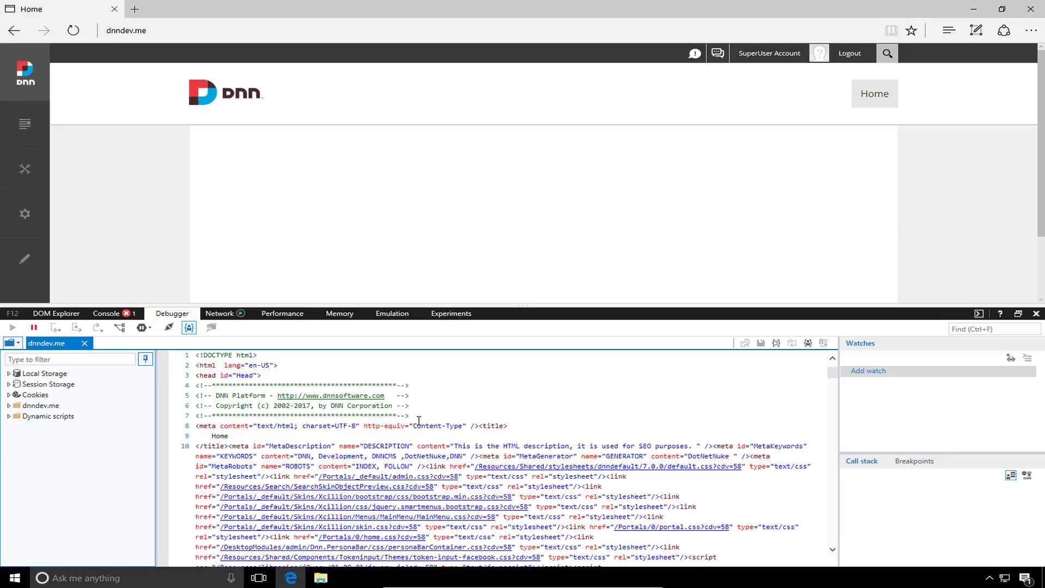
left_click_drag(413, 416, 193, 389)
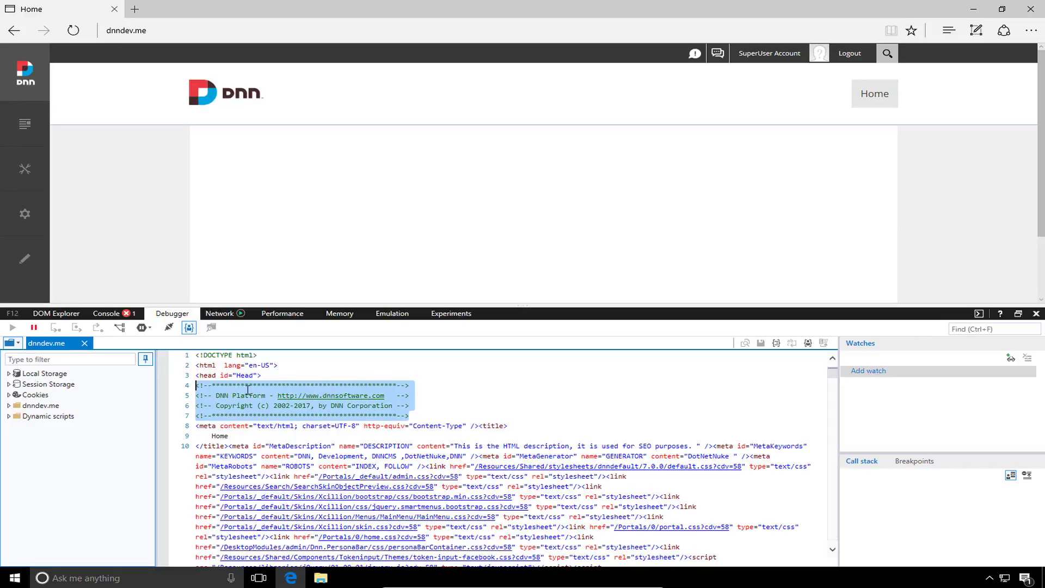
left_click(426, 406)
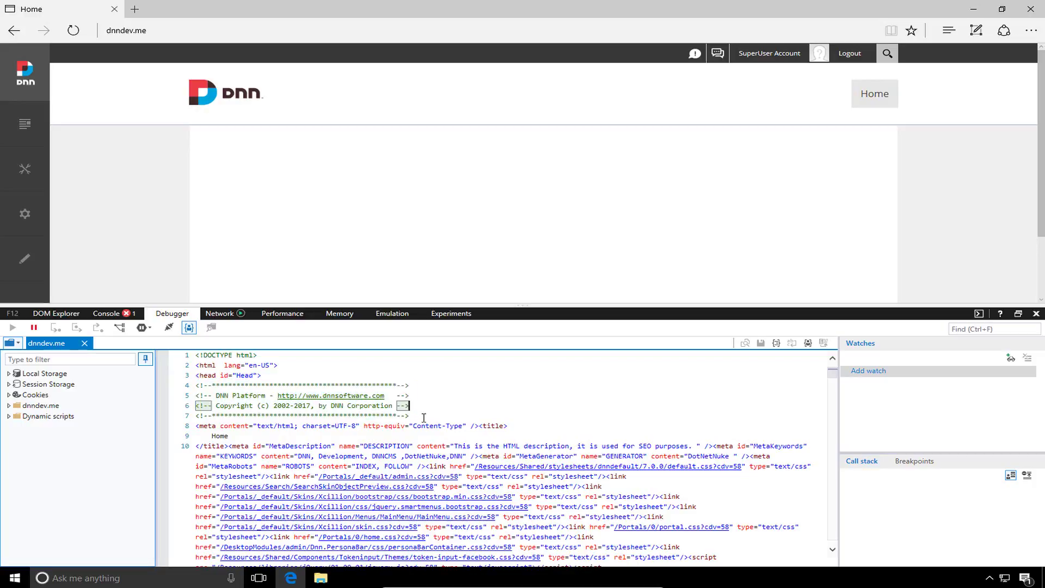
left_click_drag(413, 416, 196, 385)
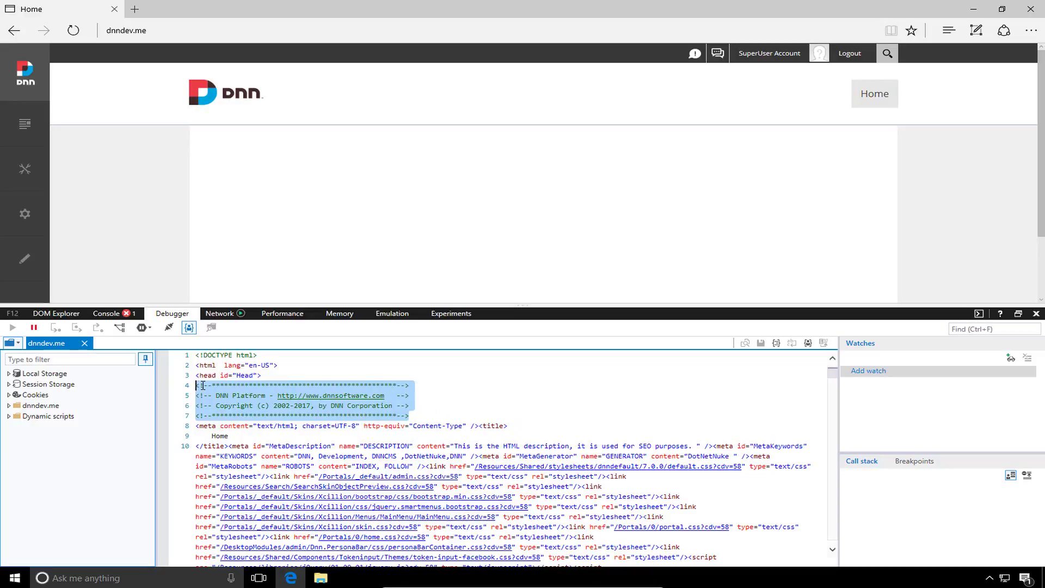
left_click(1036, 314)
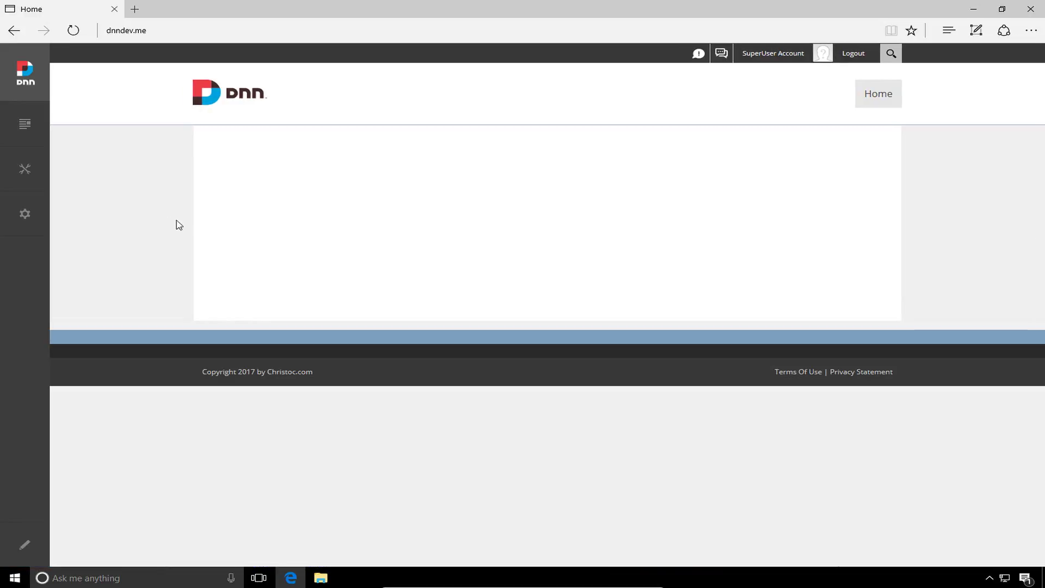
Paste the hostsettings update statement for Copyright = 'N' into the SQL Console editor
mouse_move(37, 218)
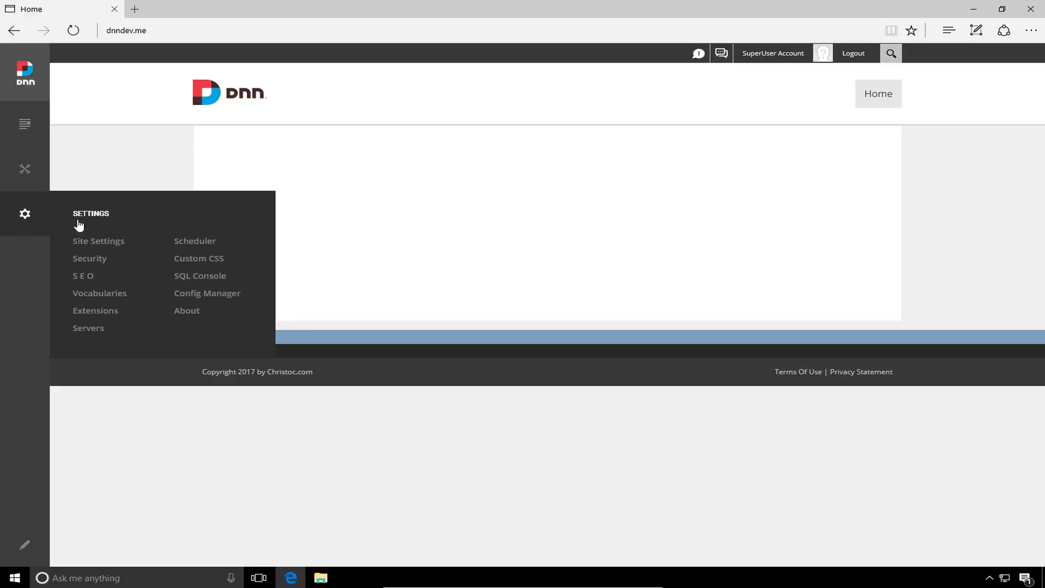
left_click(211, 280)
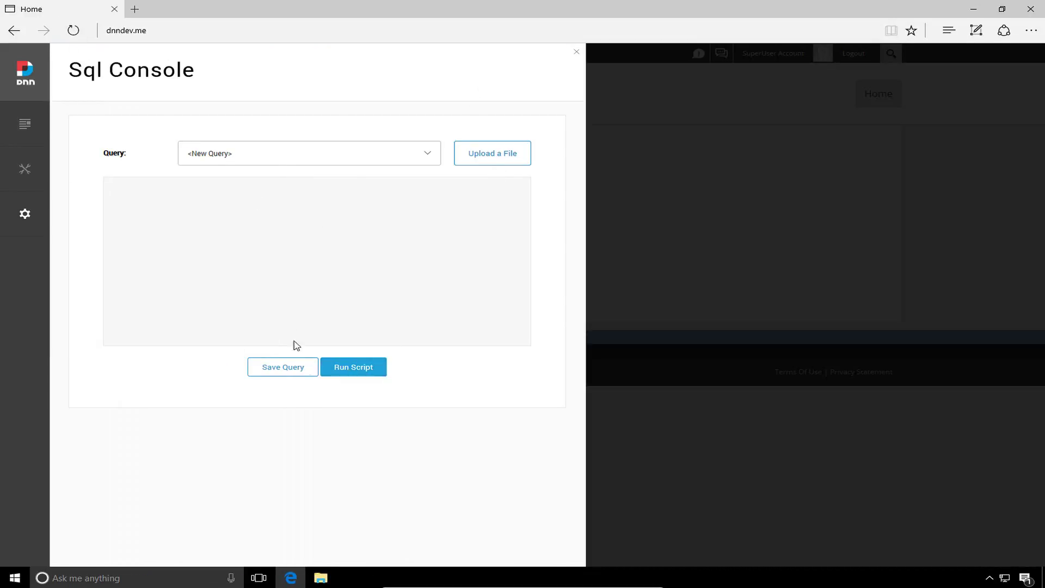
left_click(79, 32)
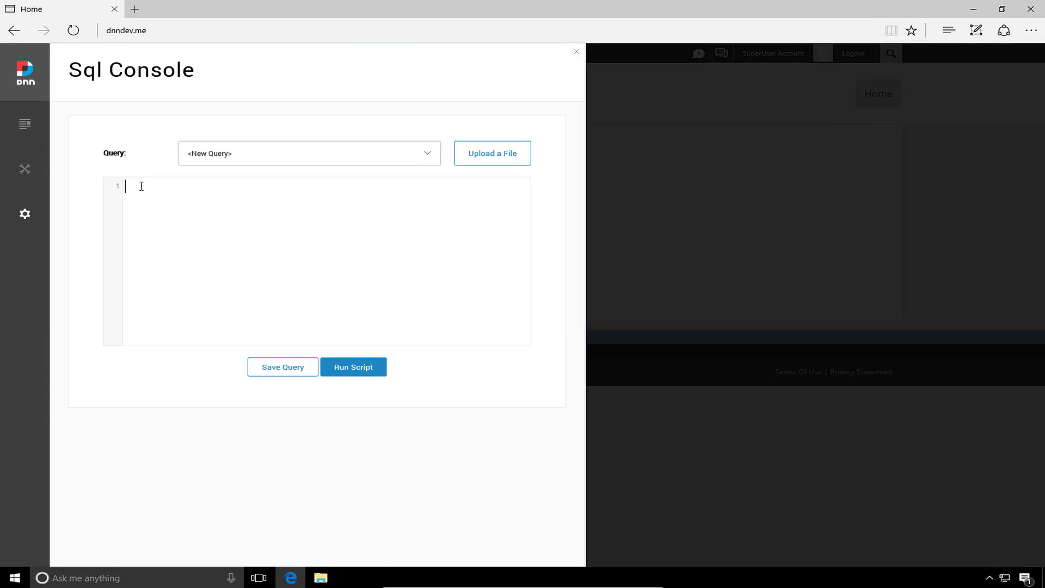
right_click(141, 186)
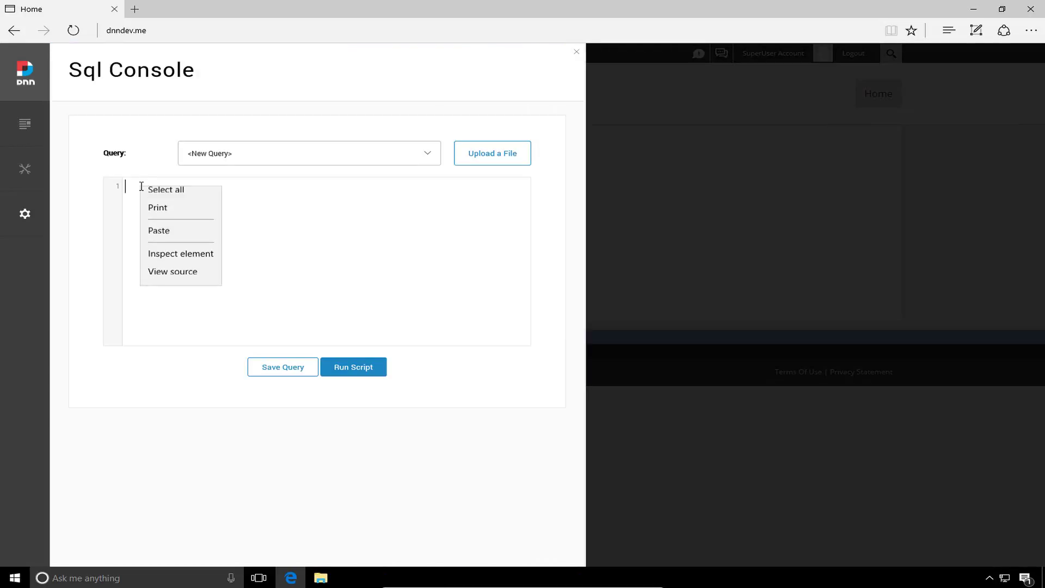
left_click(184, 245)
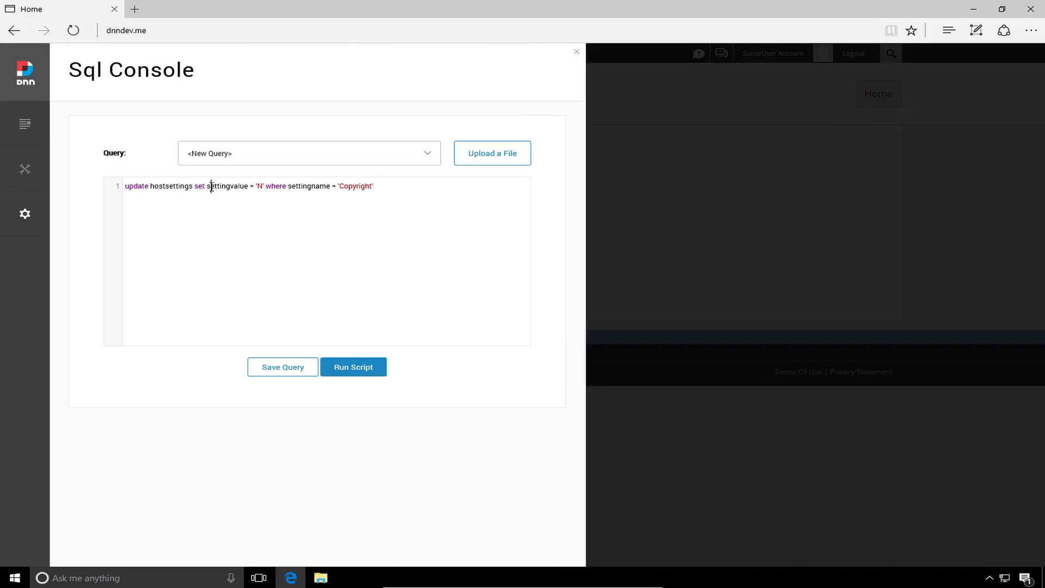
Check the pasted query and run the Copyright update script, which returns no data
double_click(136, 186)
left_click(167, 206)
double_click(136, 185)
double_click(178, 186)
left_click(192, 211)
left_click(365, 369)
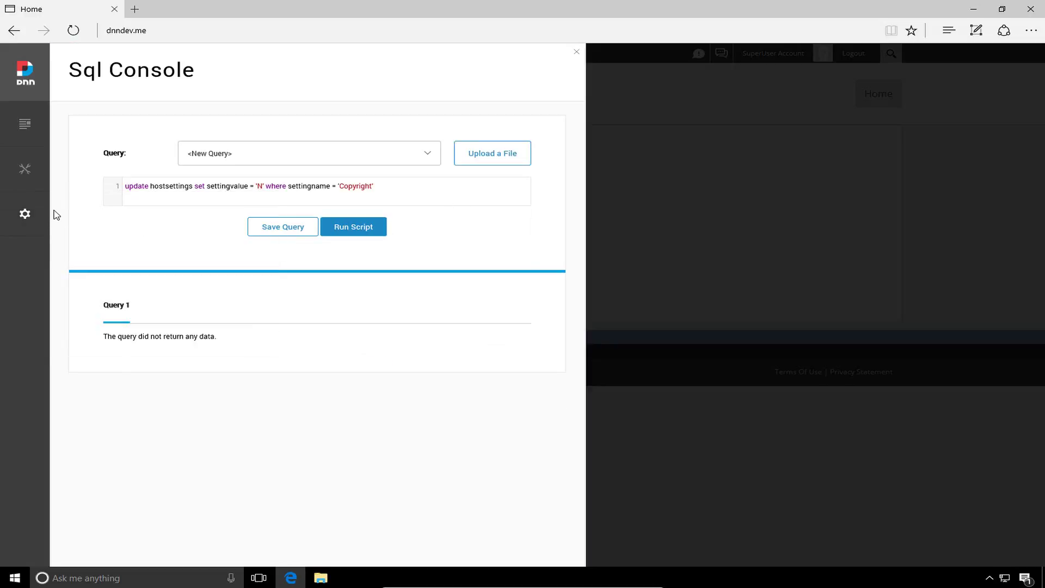
Clear the cache and restart the application under Servers, then close the panel to the home page
mouse_move(27, 216)
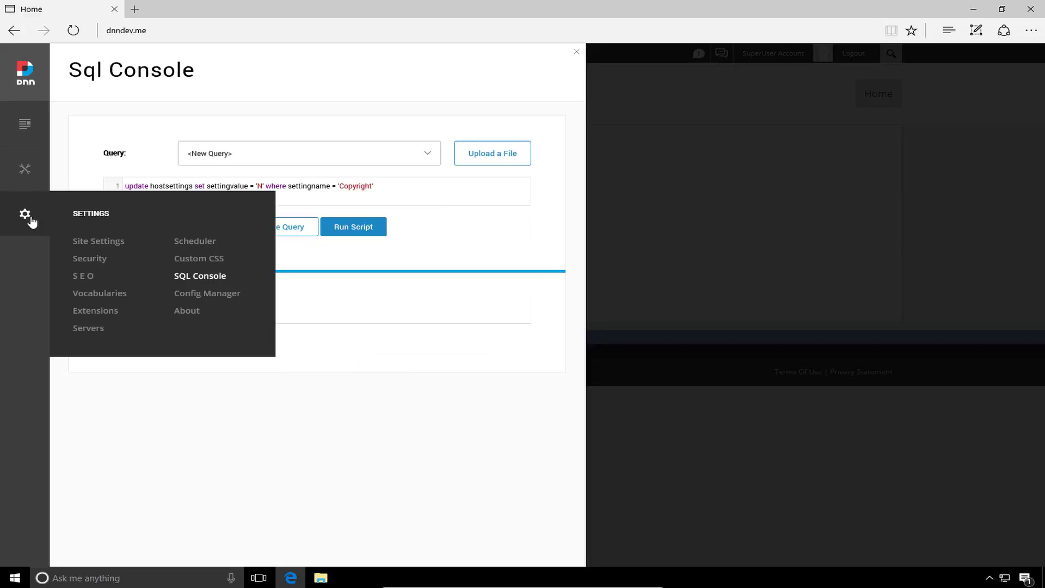
left_click(95, 331)
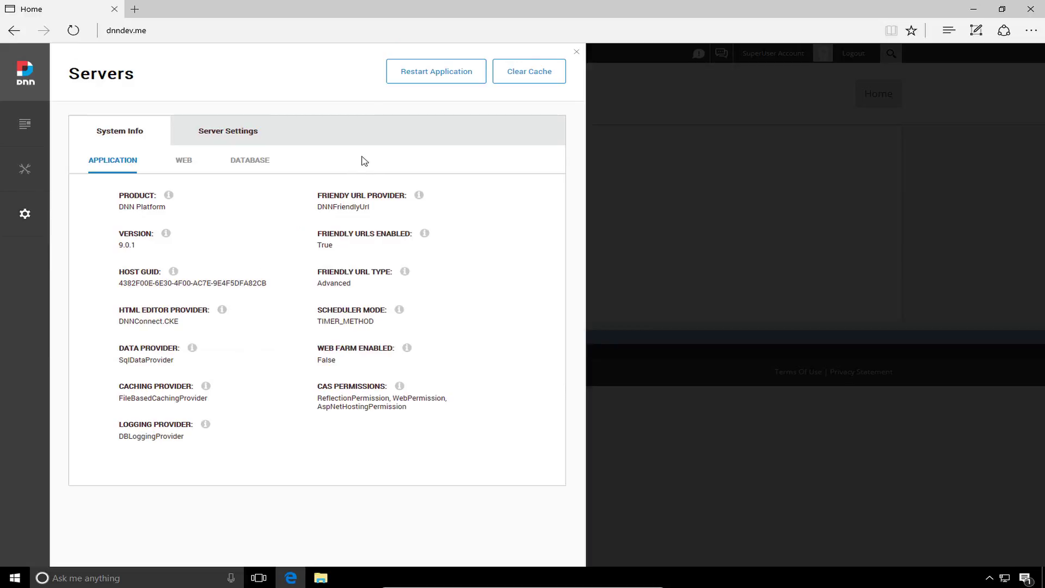
left_click(533, 76)
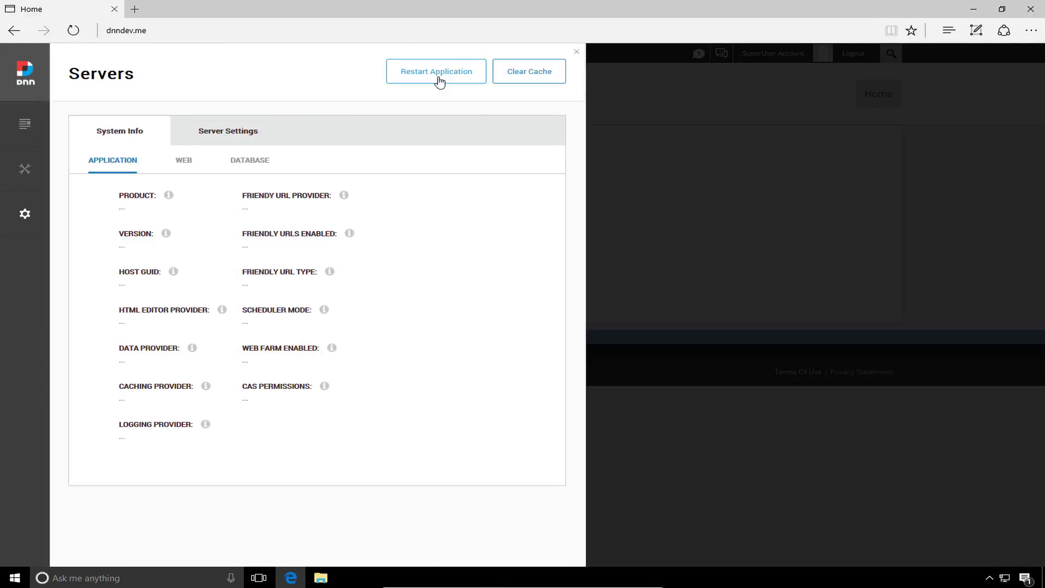
left_click(441, 79)
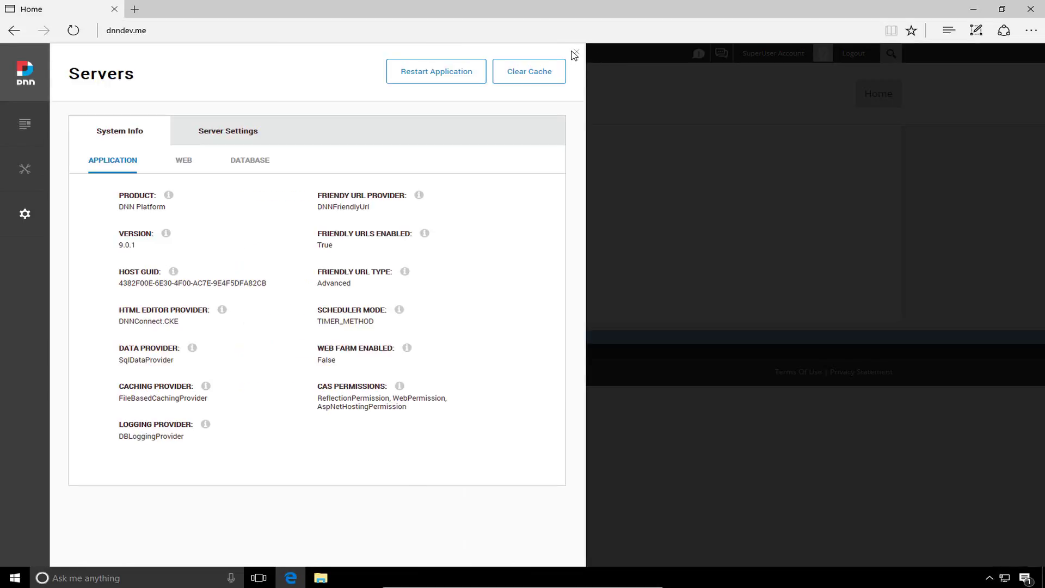
left_click(576, 53)
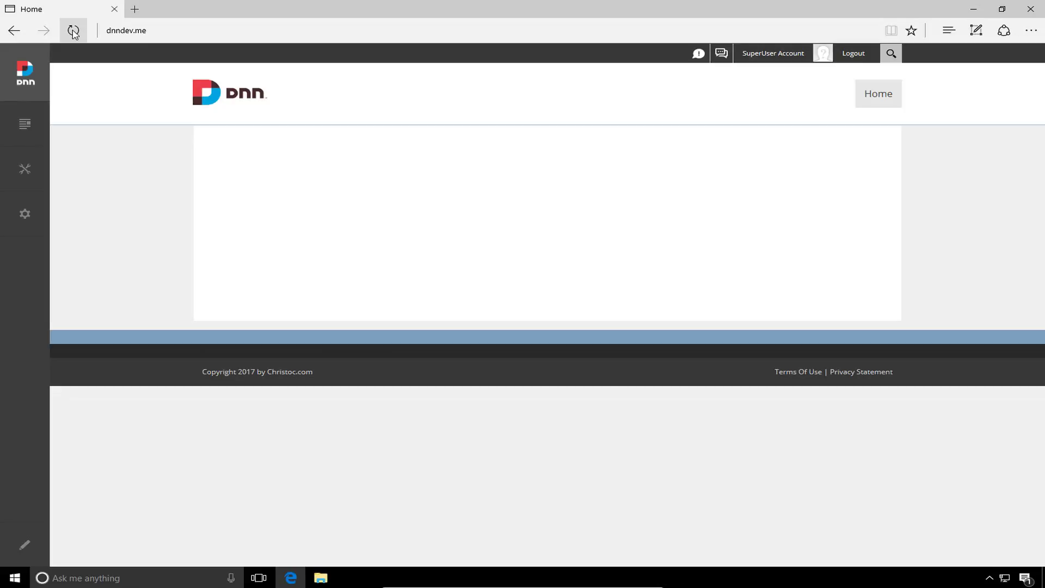
left_click(73, 31)
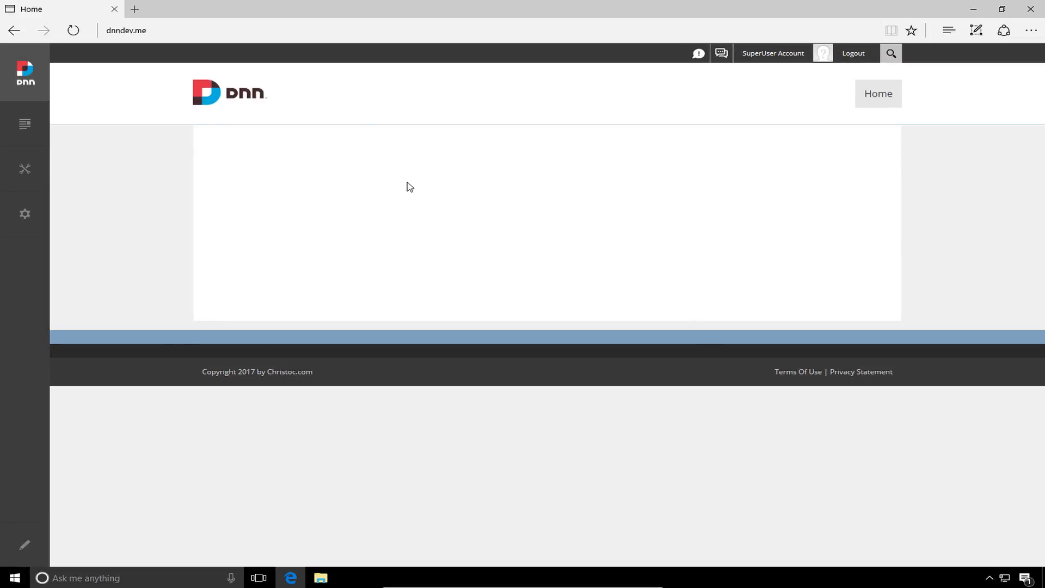
right_click(453, 185)
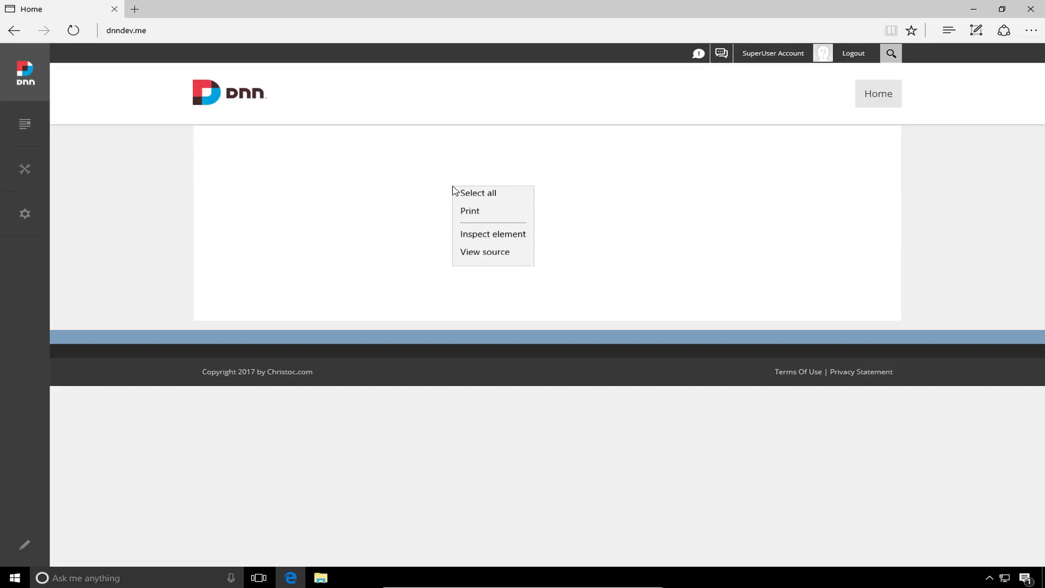
left_click(486, 259)
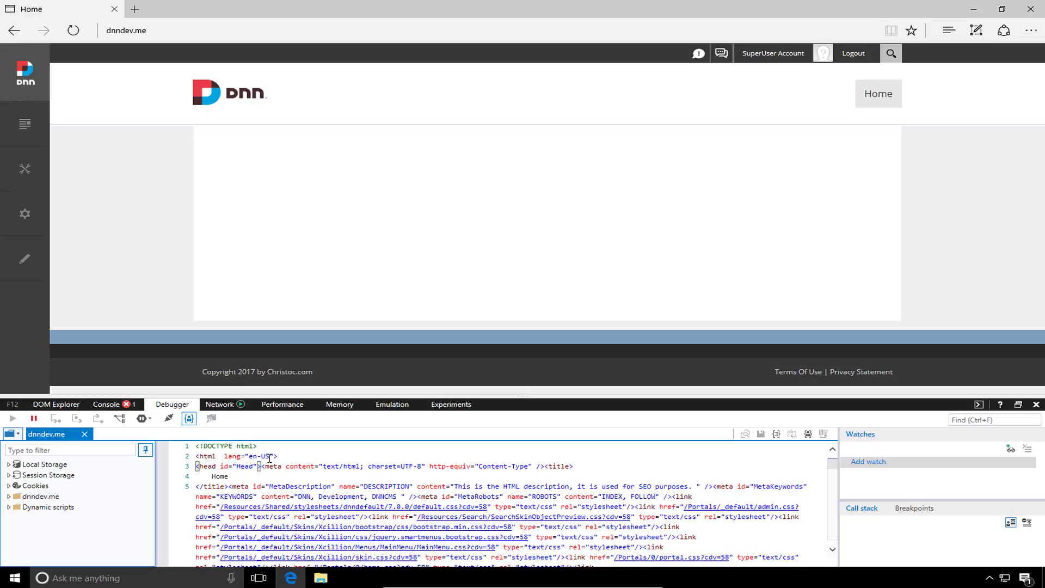
left_click(291, 458)
left_click(1036, 404)
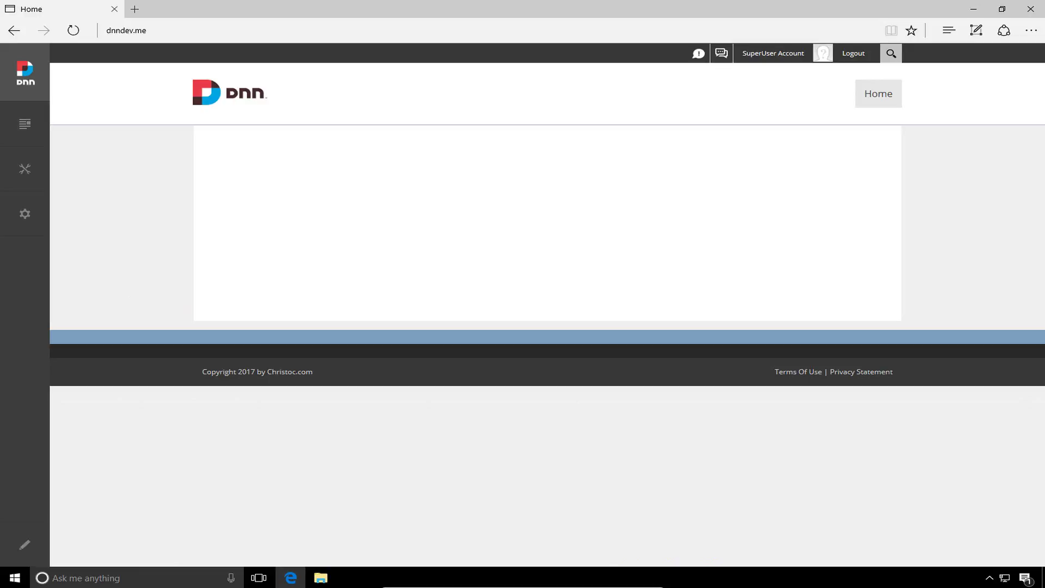
mouse_move(47, 222)
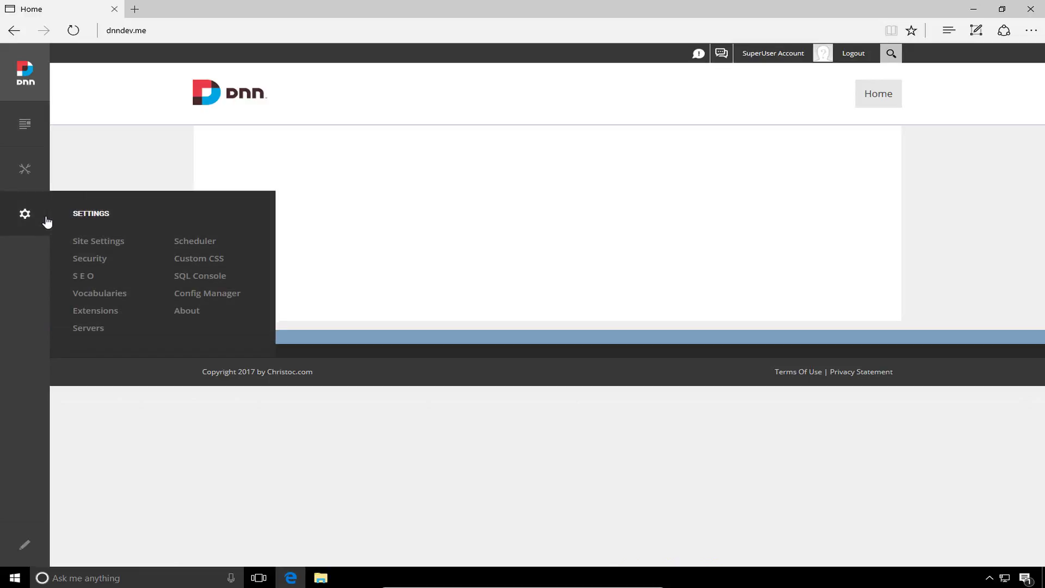
left_click(98, 241)
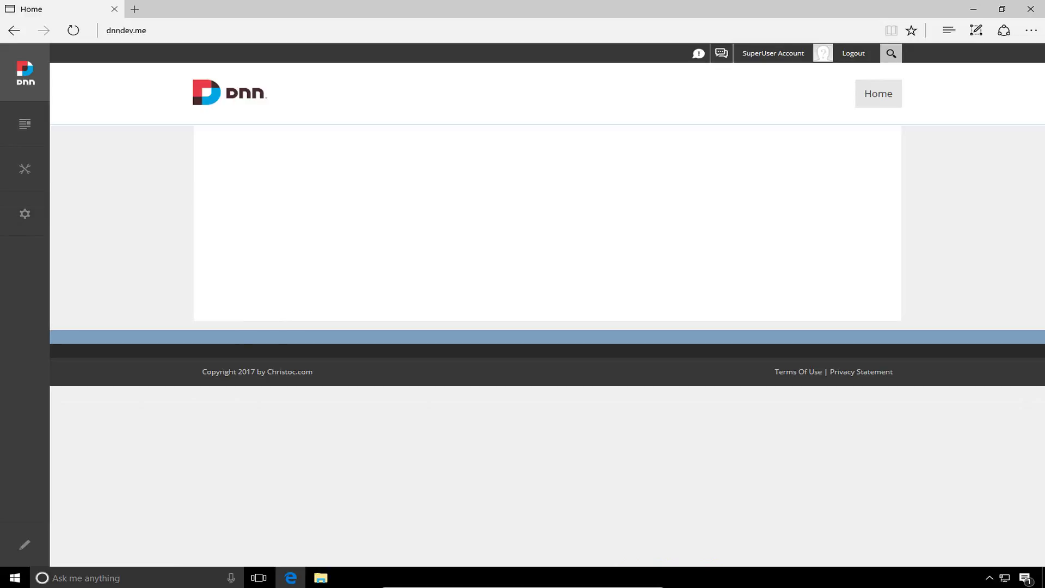